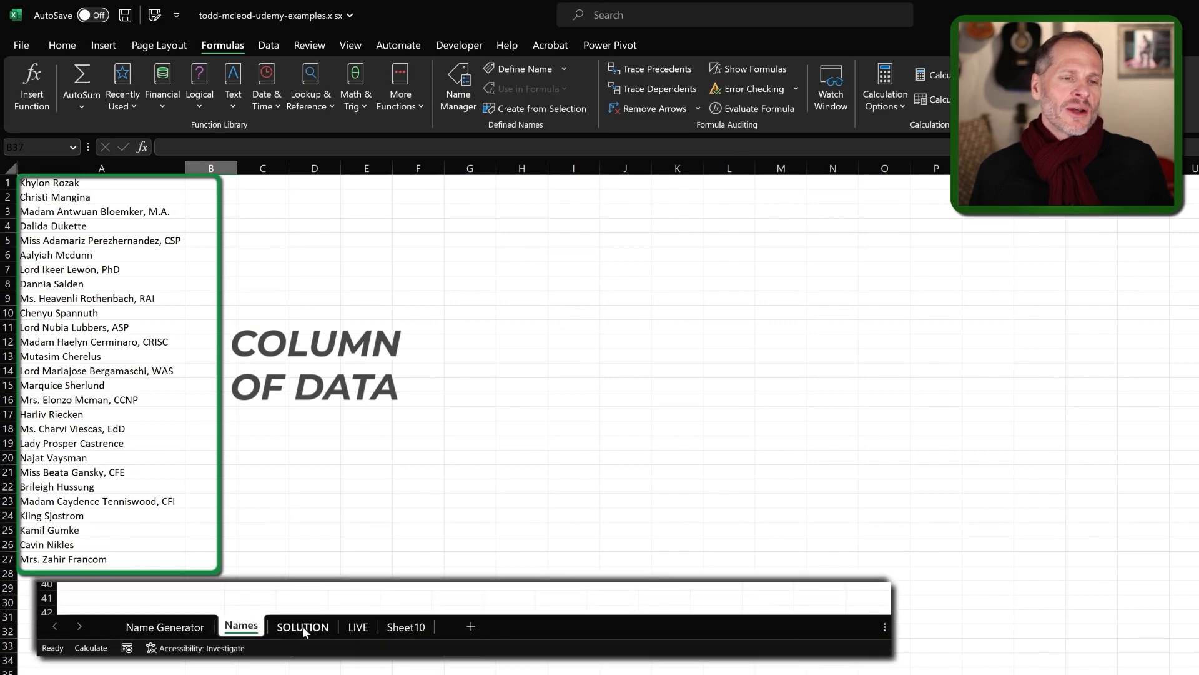
Recalculate the Name Generator twice with Shift+F9 for fresh names, then go to the LIVE sheet.
click(302, 627)
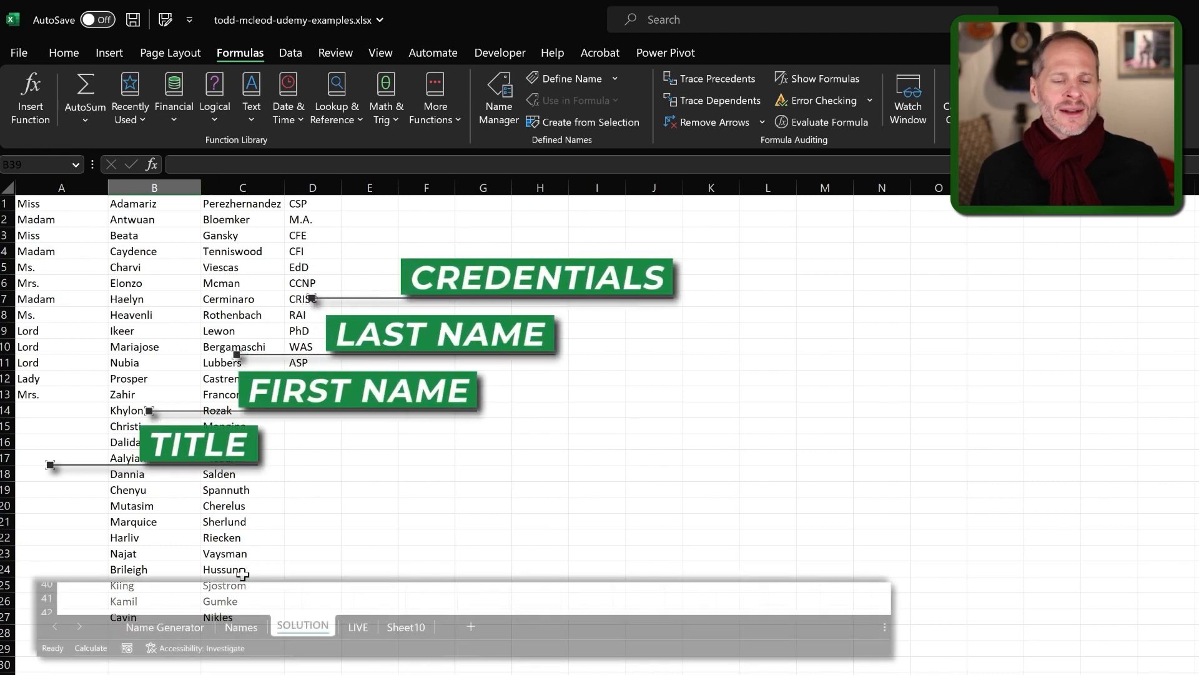
click(186, 627)
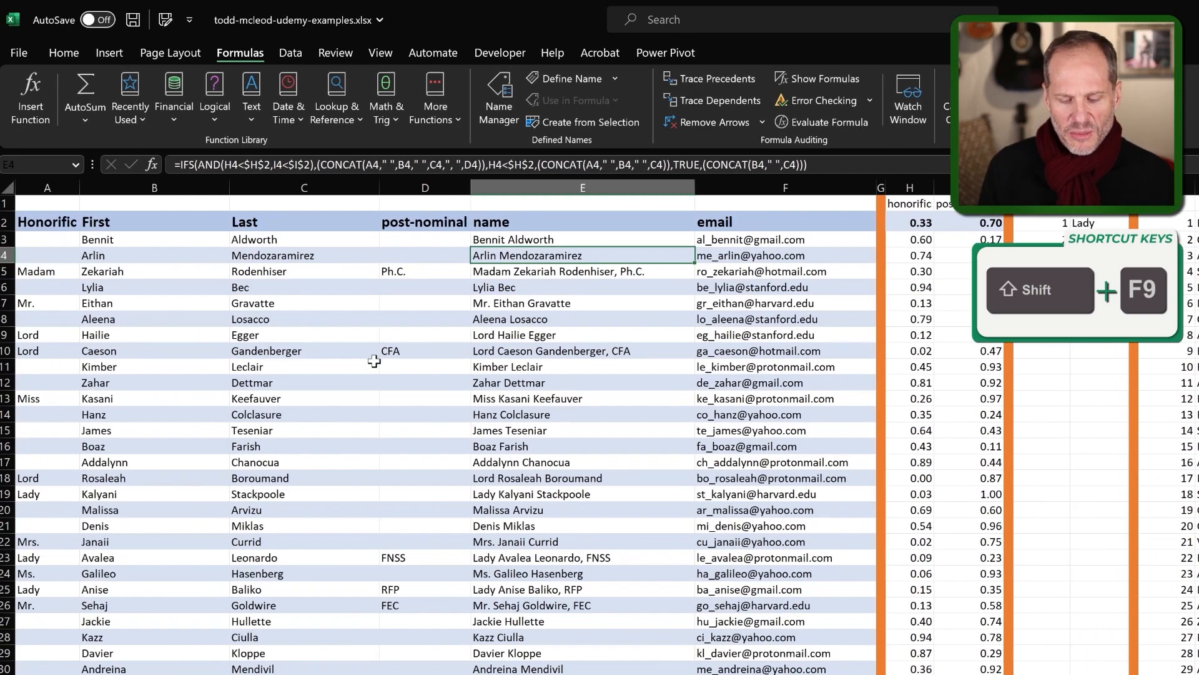
key(shift+F9)
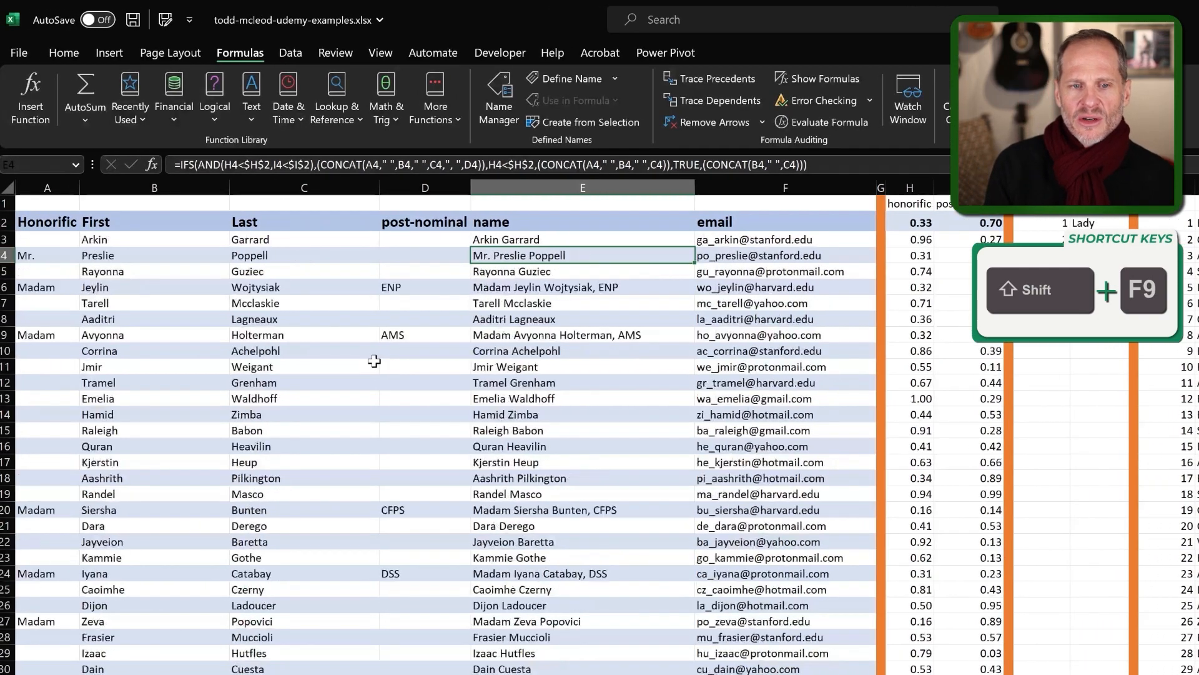
key(shift+F9)
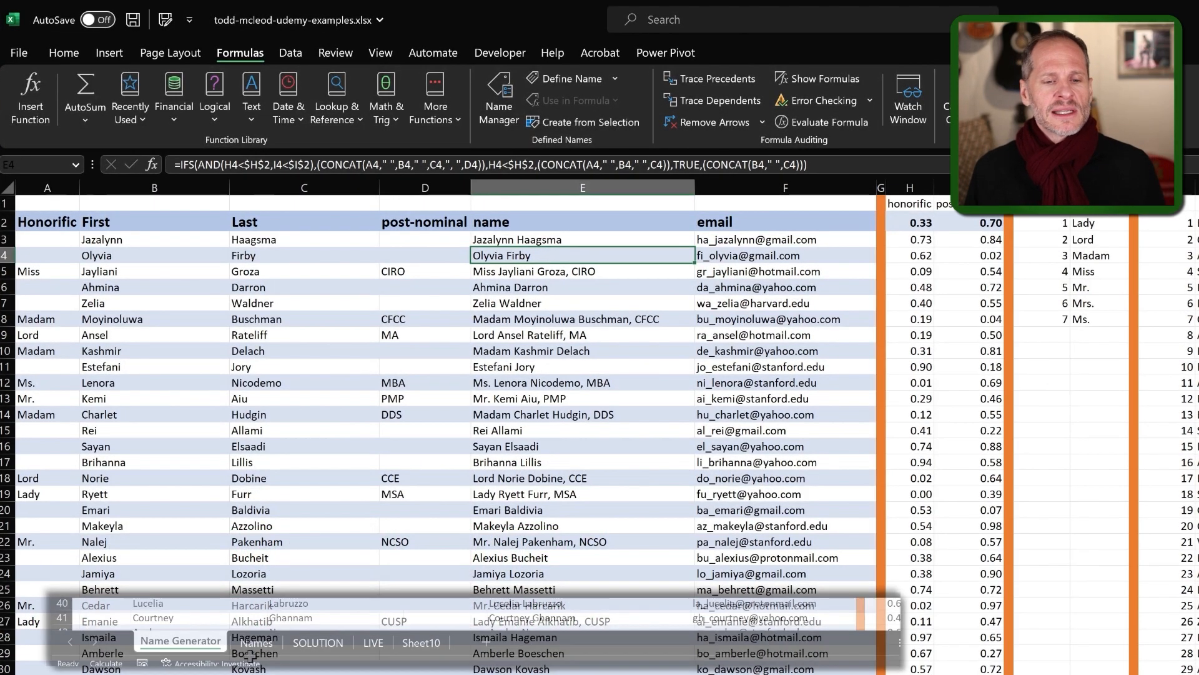
click(373, 643)
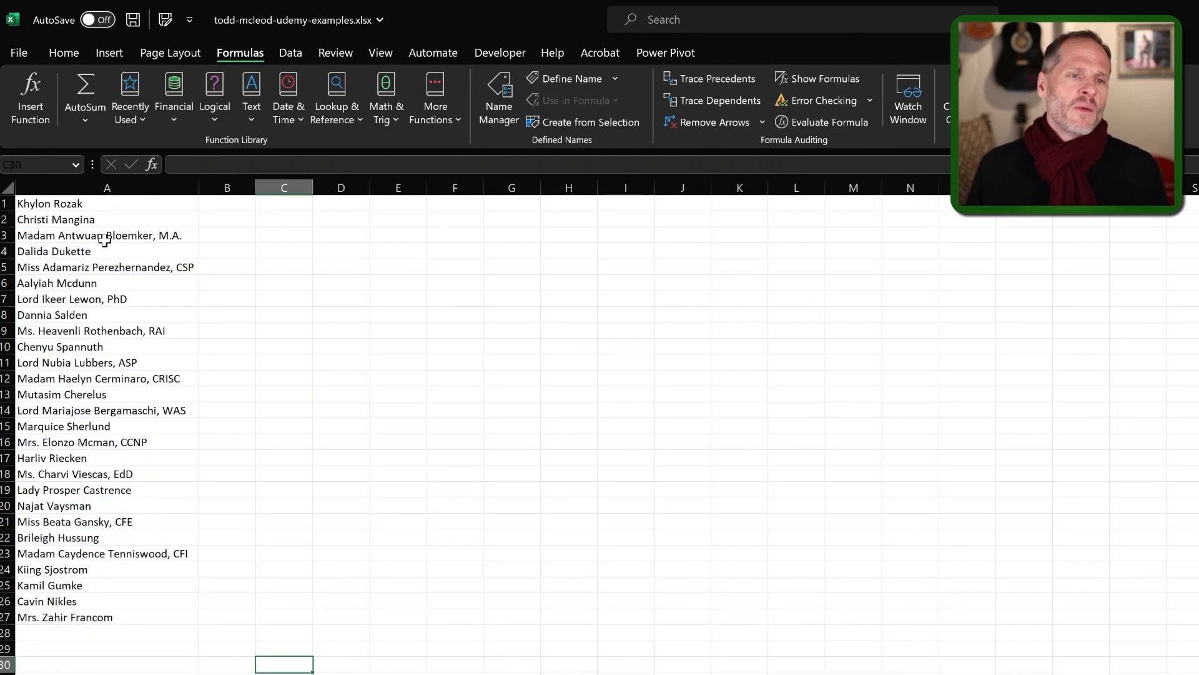
drag(99, 209, 109, 618)
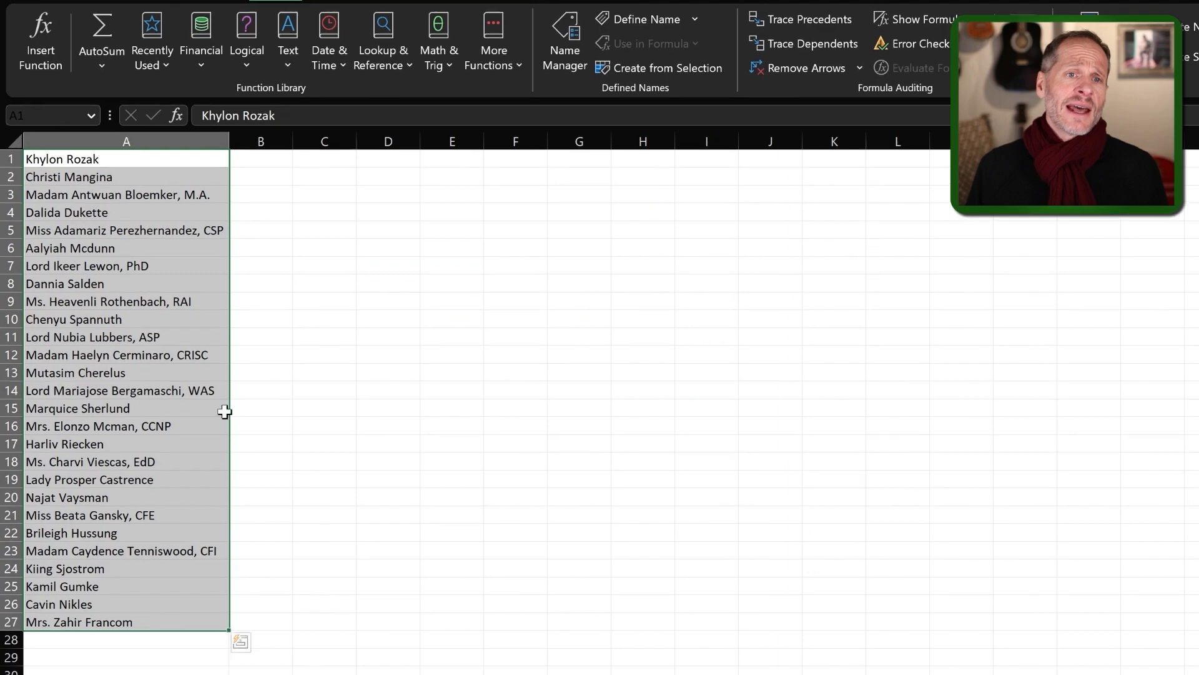
click(329, 58)
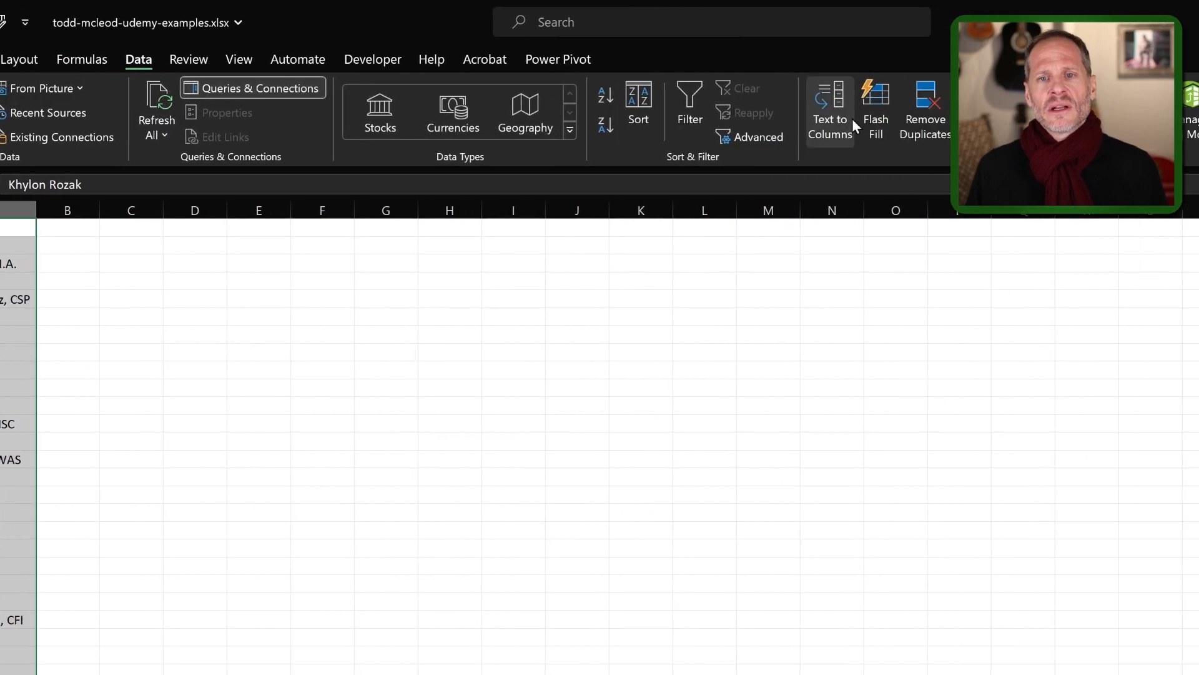
click(868, 118)
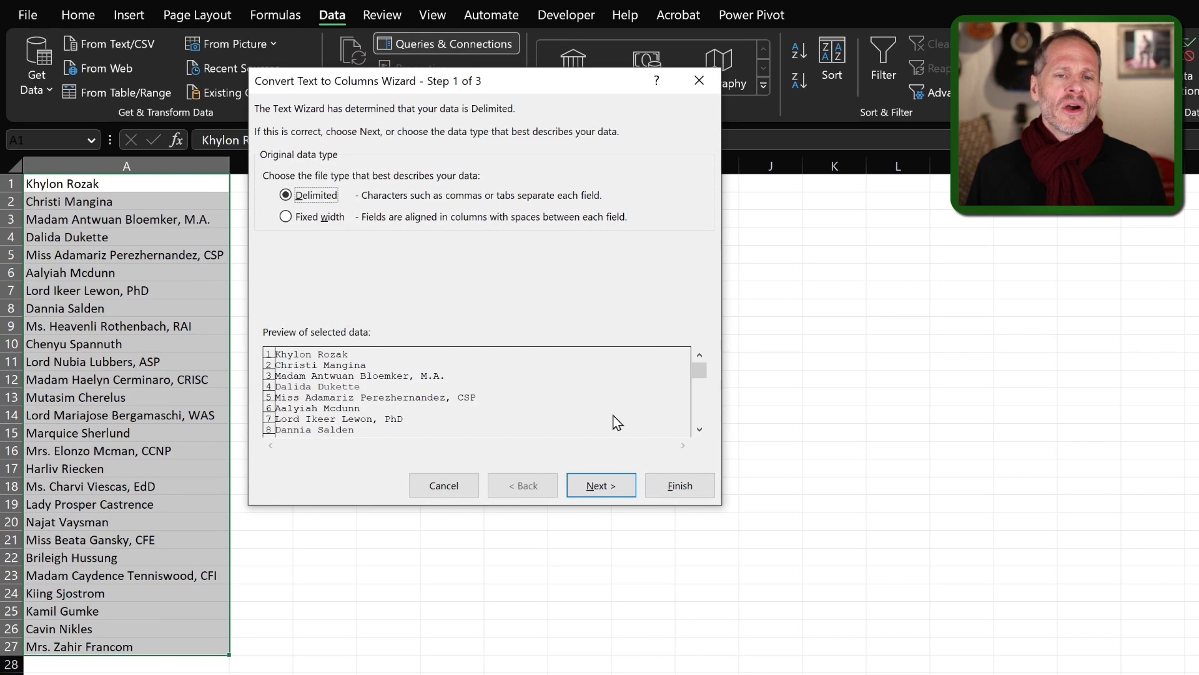
click(699, 80)
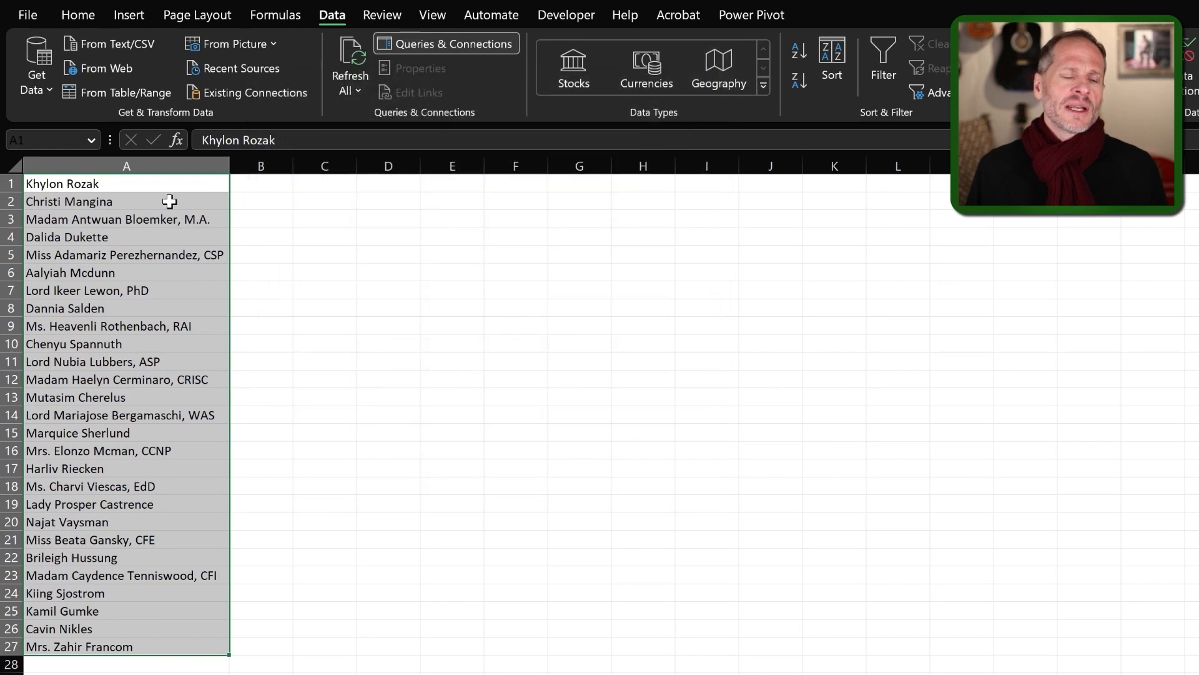
click(303, 628)
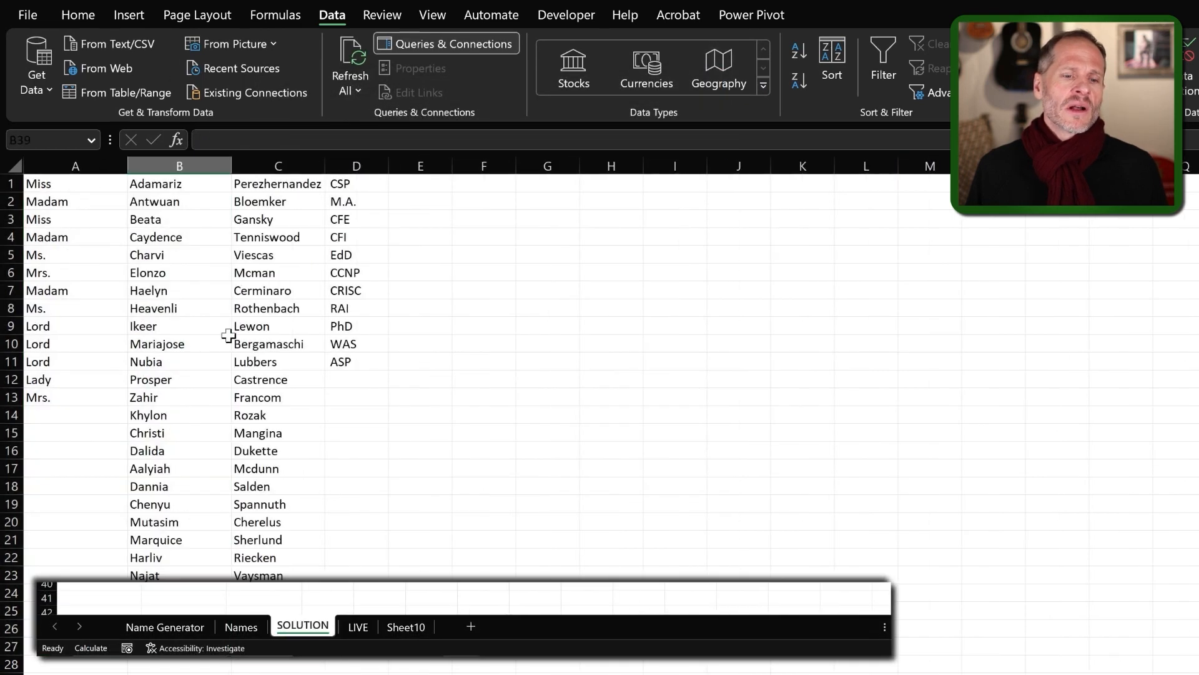
click(356, 627)
click(451, 556)
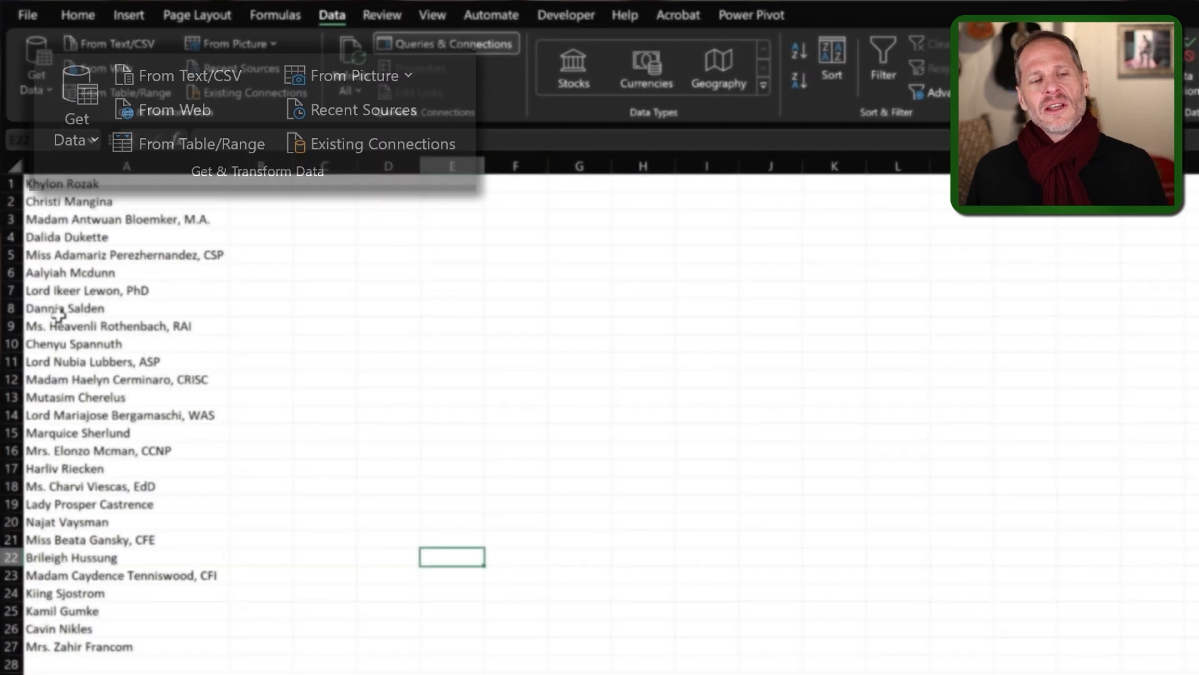
Turn the names in A1:A27 into a headerless table and load it into Power Query as Table5.
click(109, 309)
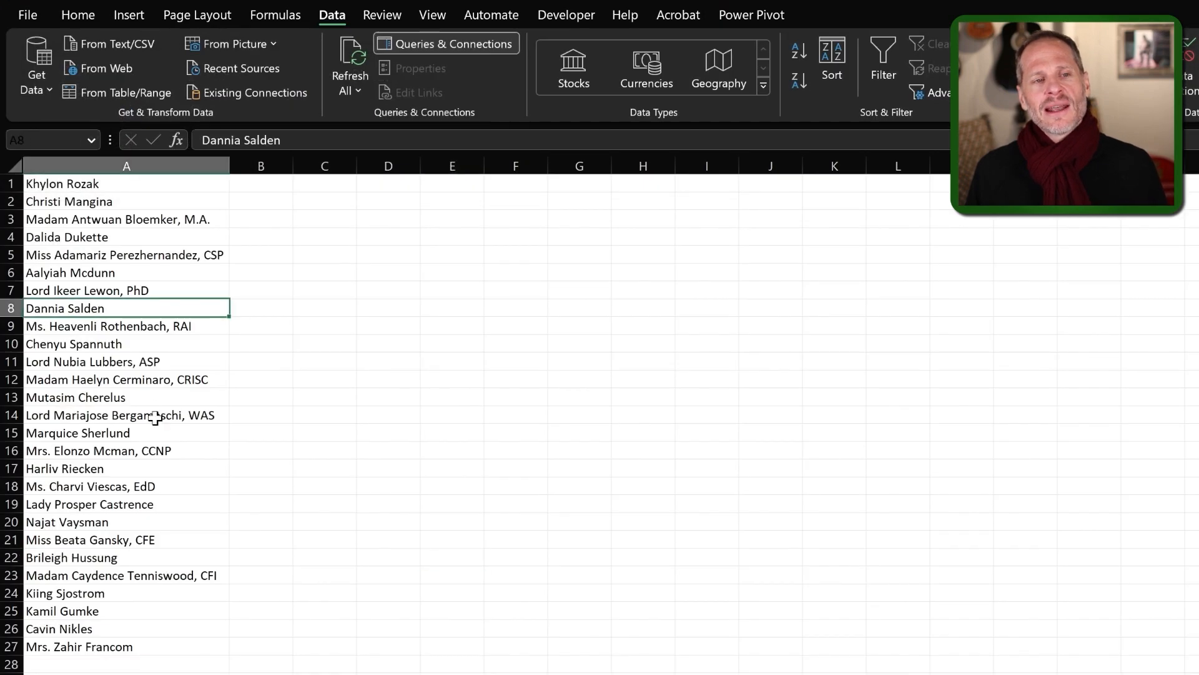
click(96, 96)
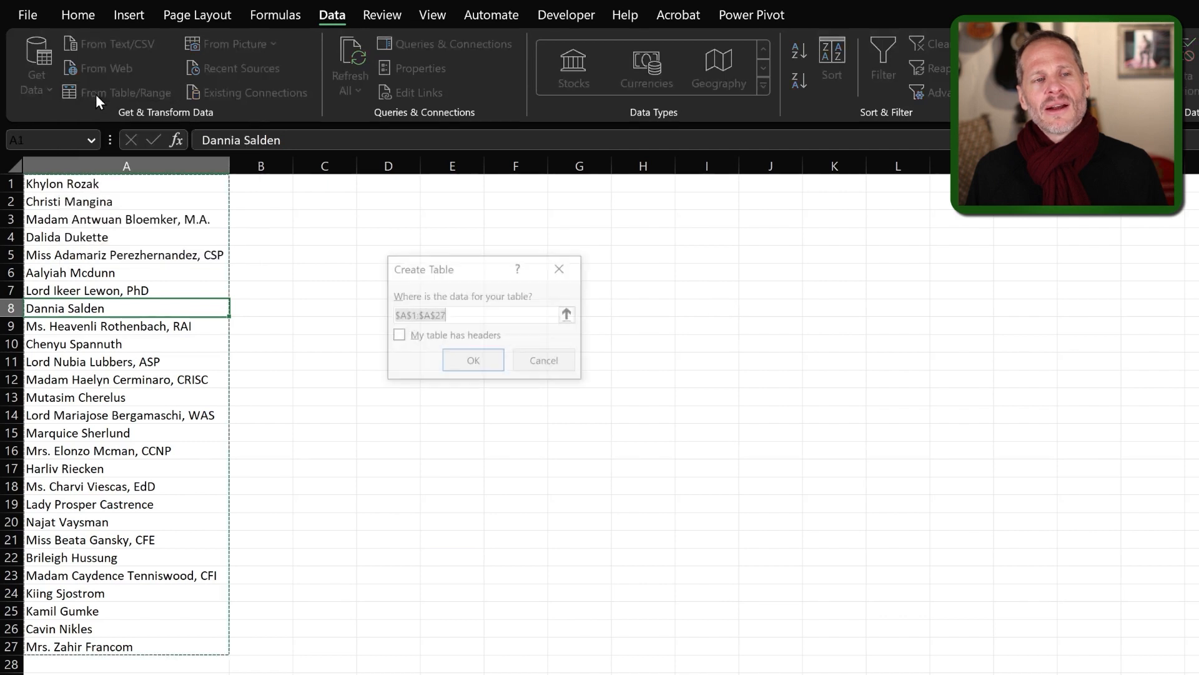
drag(455, 266, 328, 246)
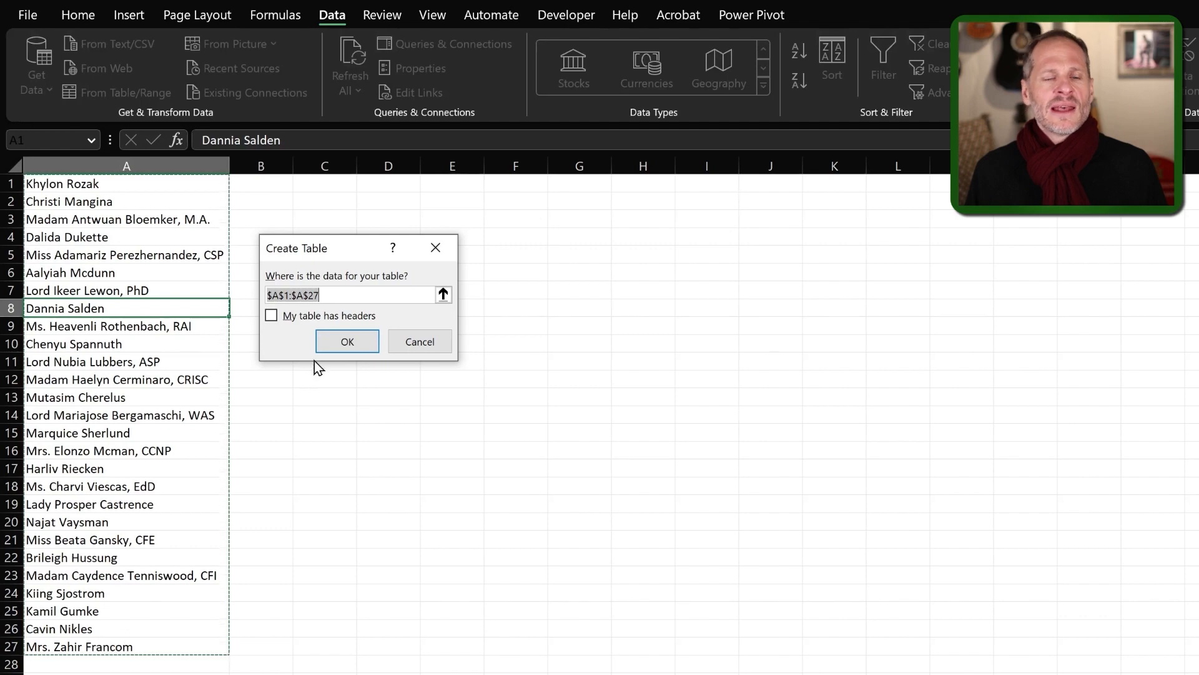
click(344, 341)
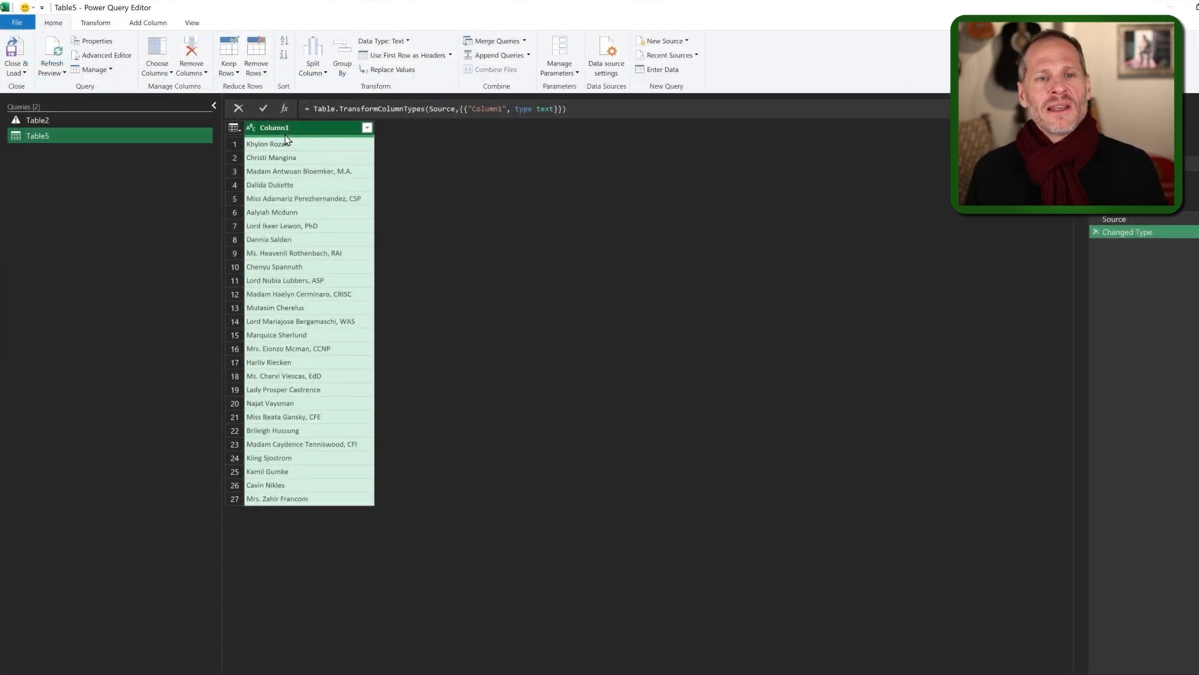
Bring up the Split Column by Delimiter dialog for Column1 from the Transform tools.
click(96, 23)
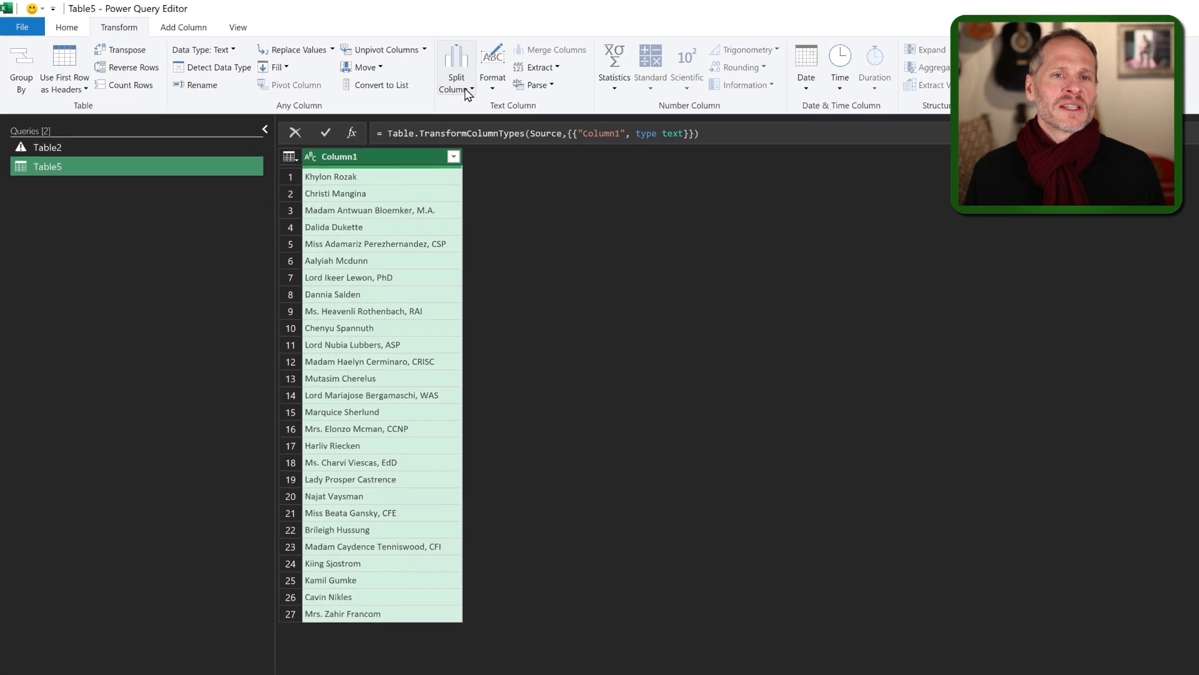
click(378, 74)
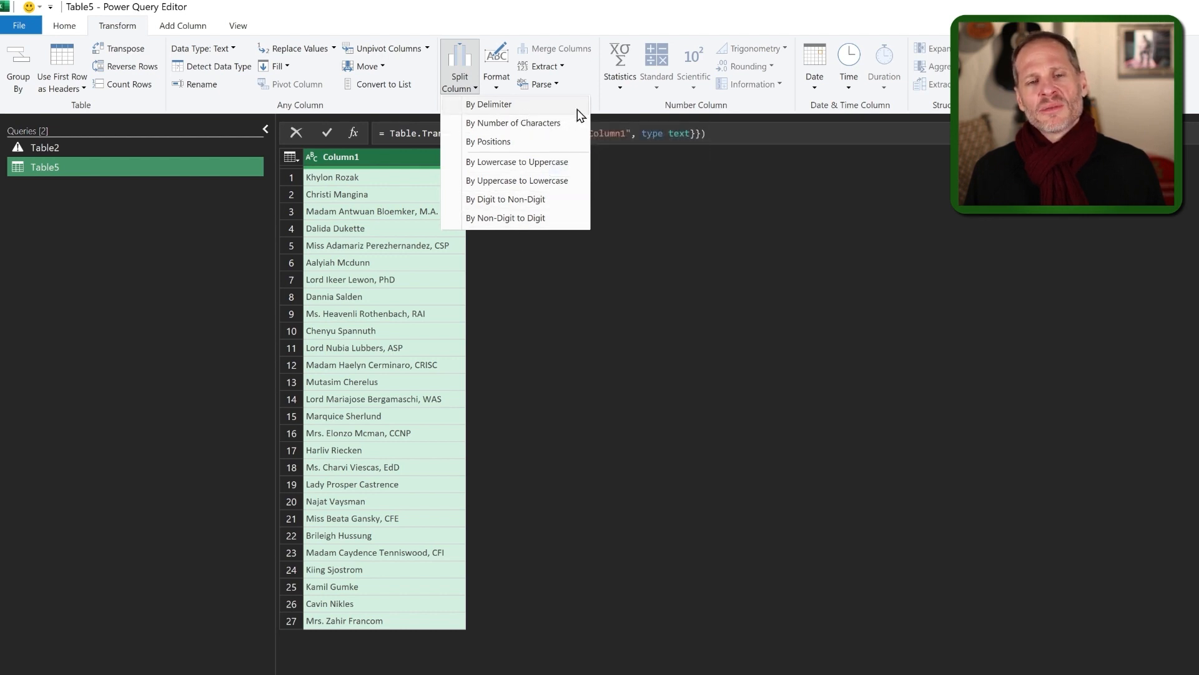
click(504, 108)
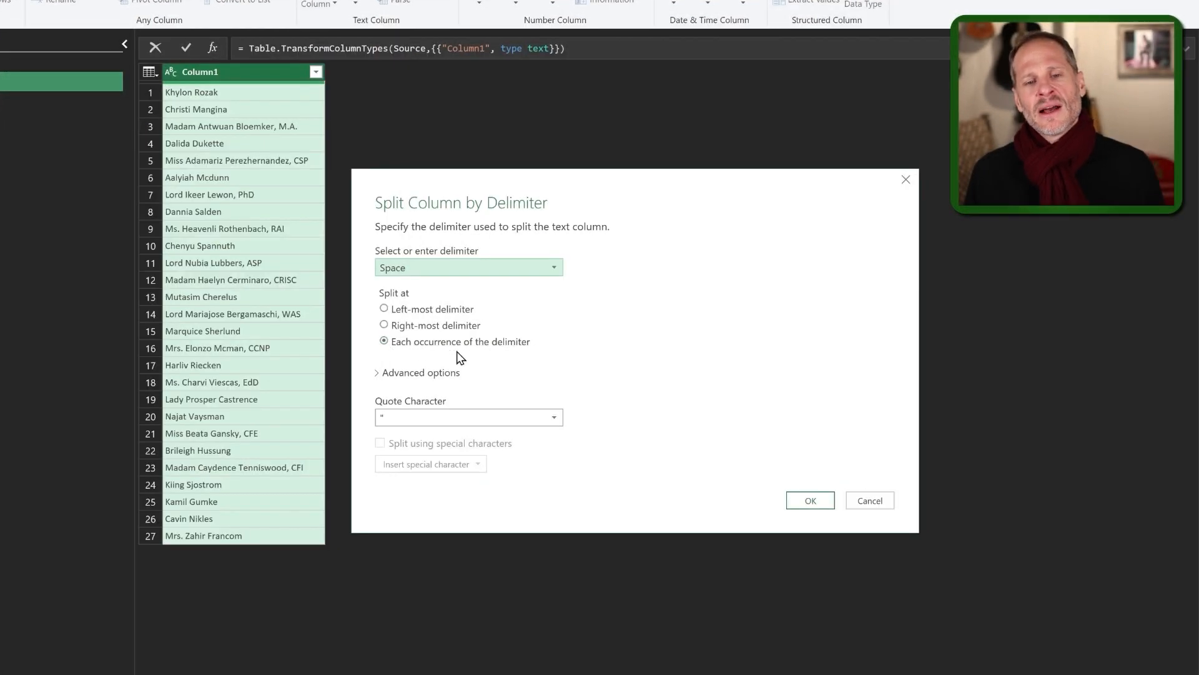
Split Column1 at the right-most comma to separate off the credentials.
click(435, 326)
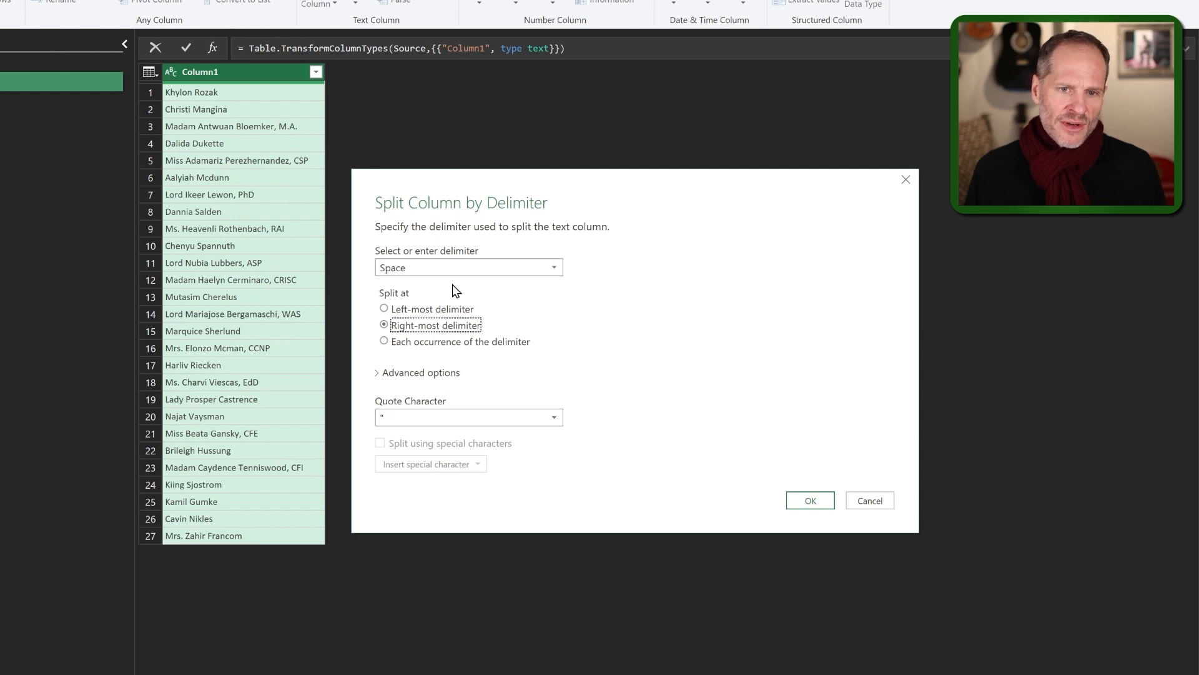
click(456, 267)
click(437, 302)
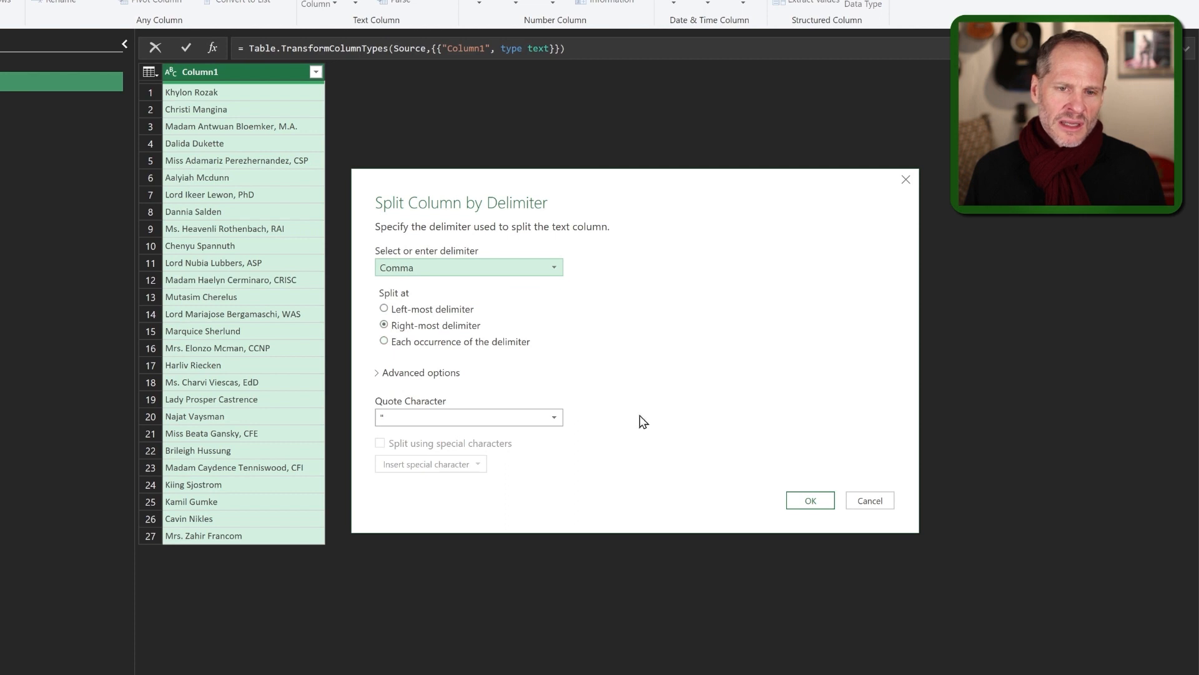
click(804, 501)
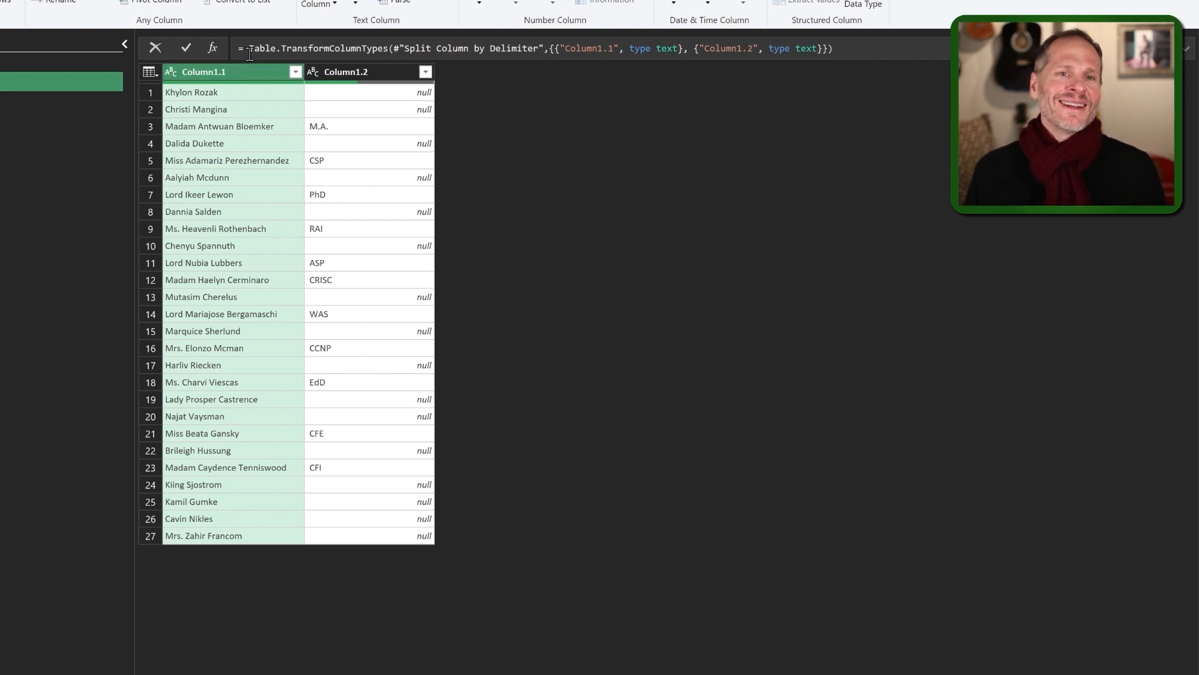
Split Column1.1 at the right-most space so last names go into Column1.1.2.
click(321, 63)
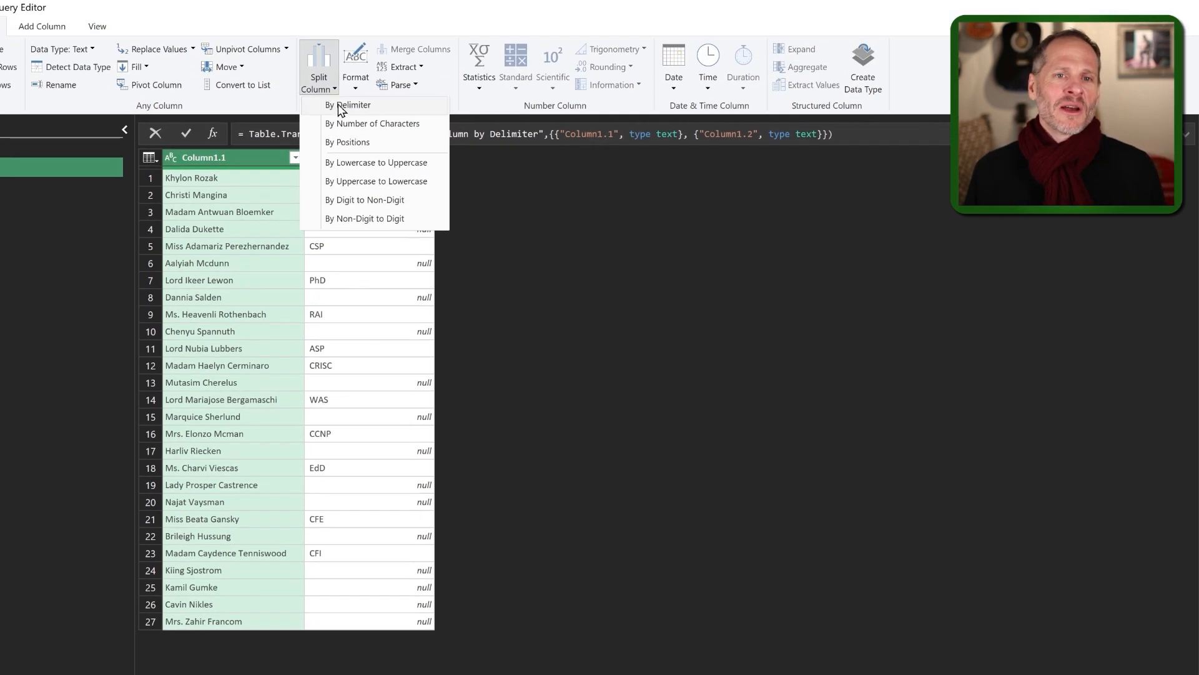
click(349, 105)
click(431, 268)
click(429, 268)
click(409, 325)
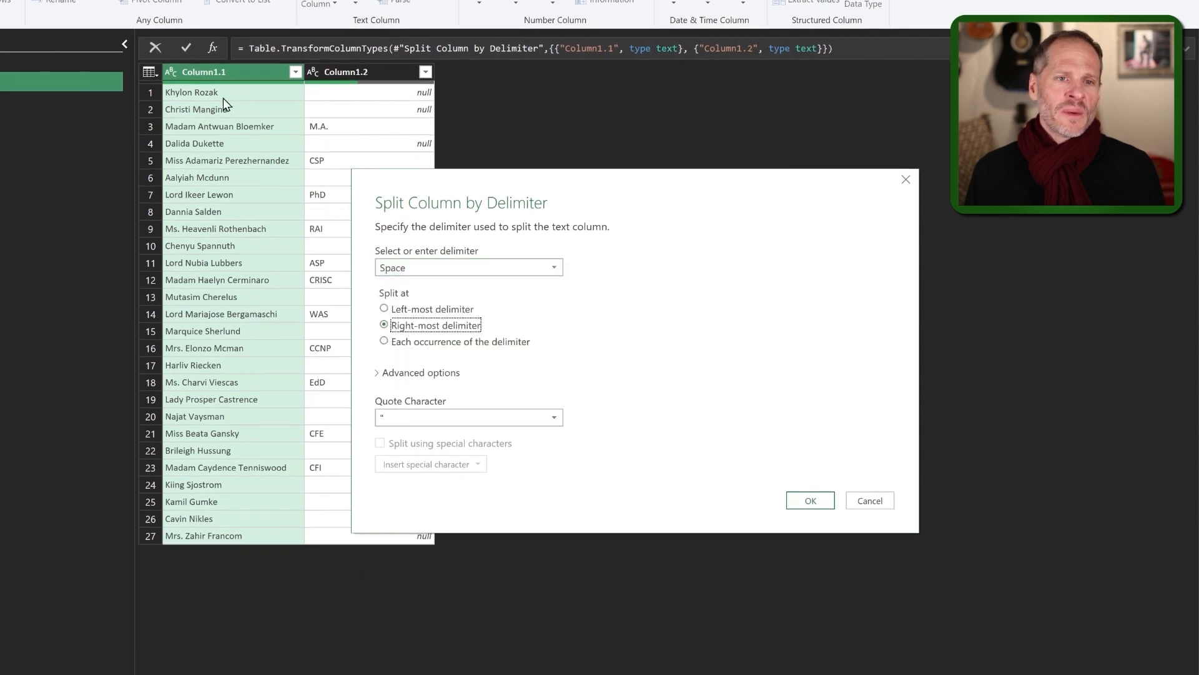
click(810, 500)
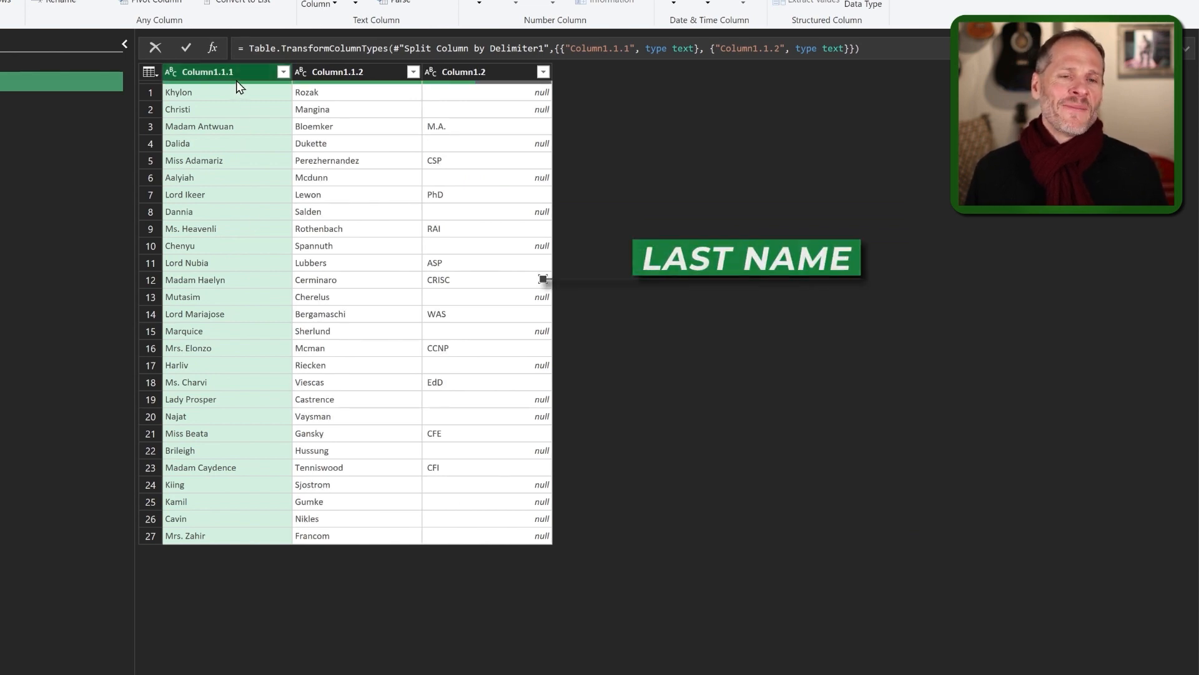
click(176, 144)
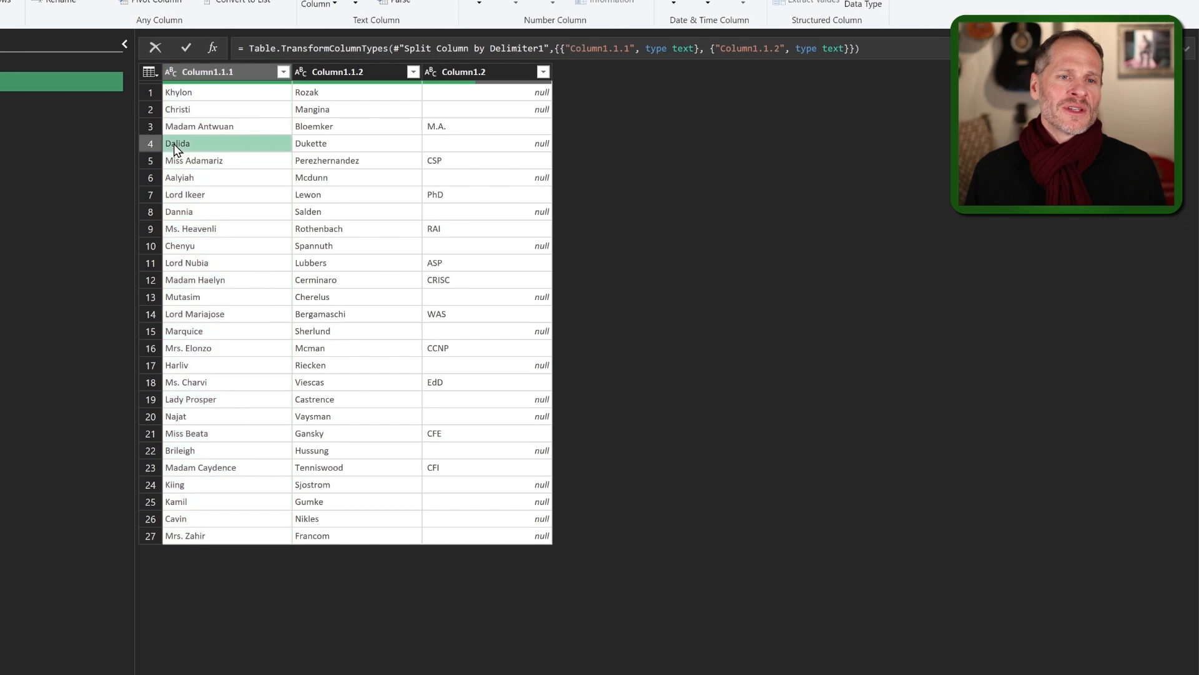
Close the Power Query Editor and load the split columns into a new table, Table5_2.
click(210, 161)
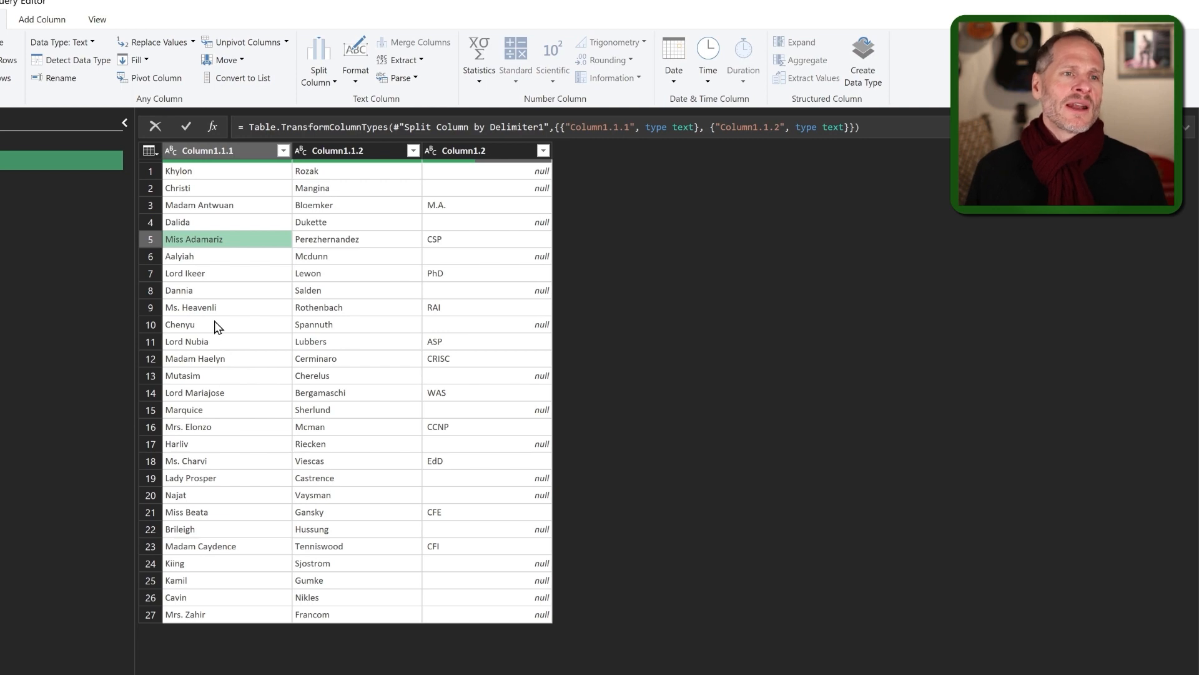
click(75, 32)
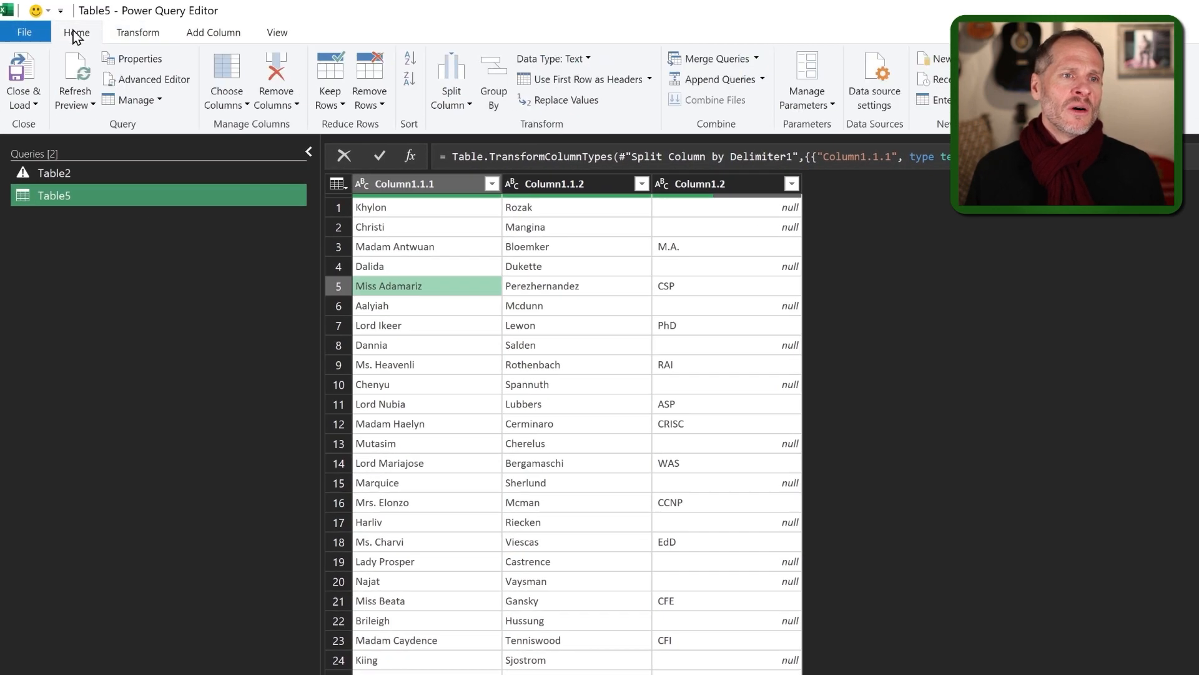
click(33, 99)
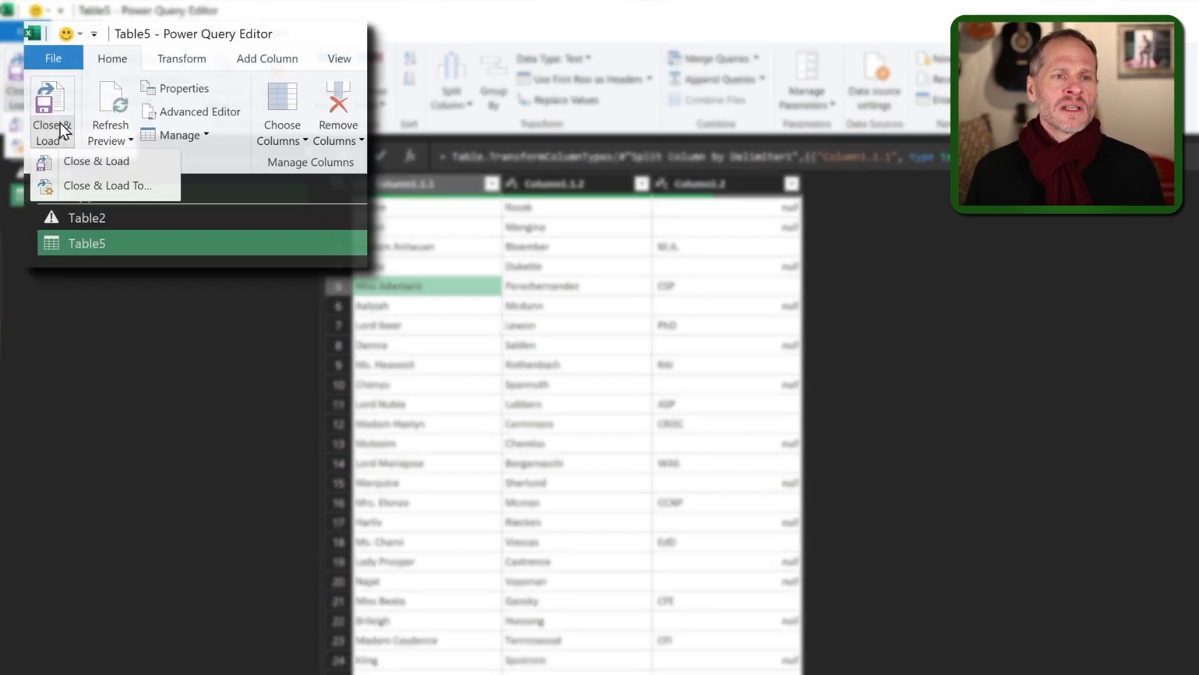
click(94, 164)
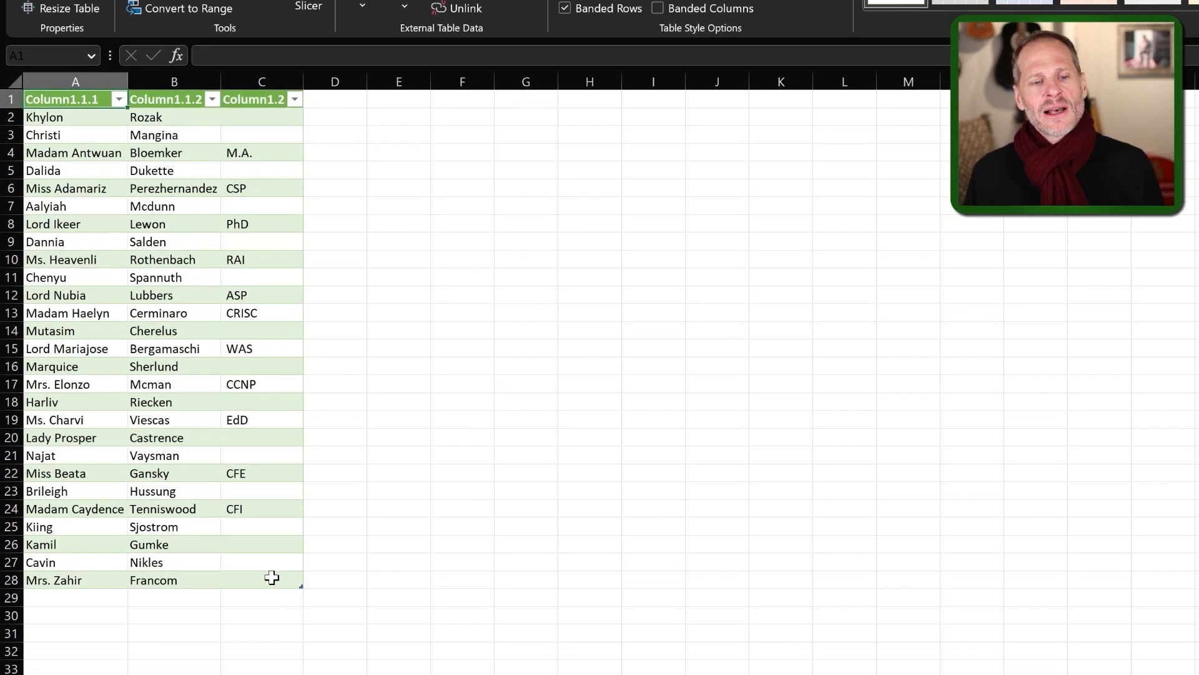
Copy the entire Table5_2 split-name table and add a new blank Sheet12.
drag(273, 578, 61, 321)
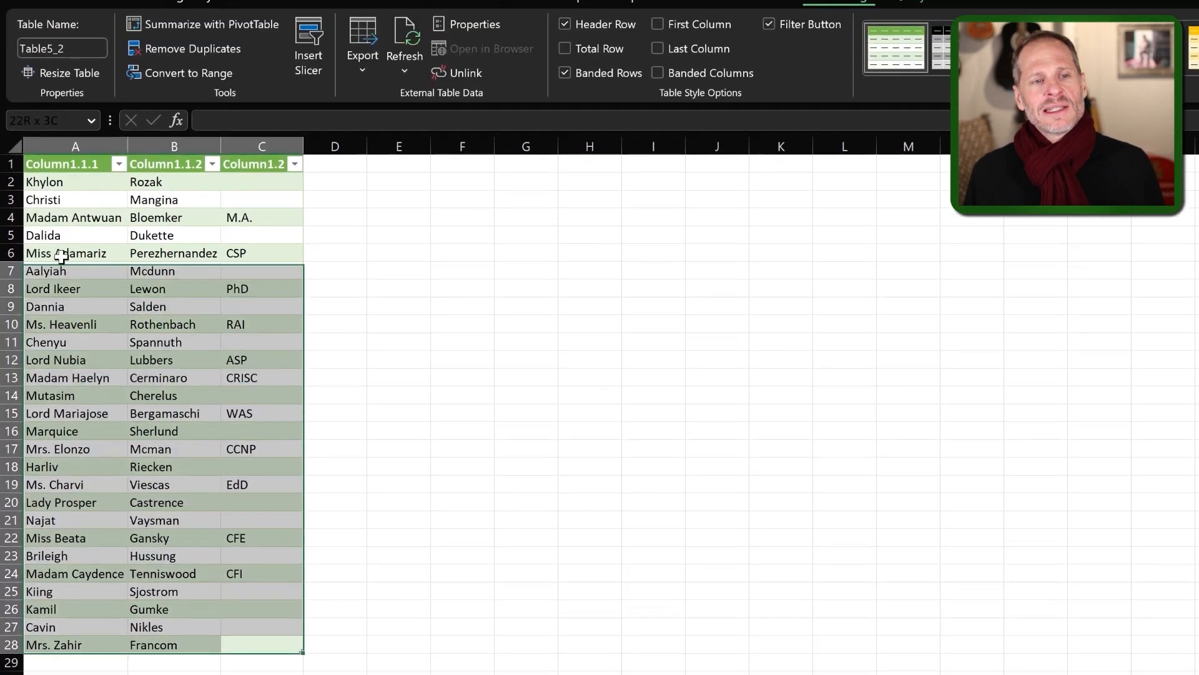
key(ctrl+a)
key(ctrl+c)
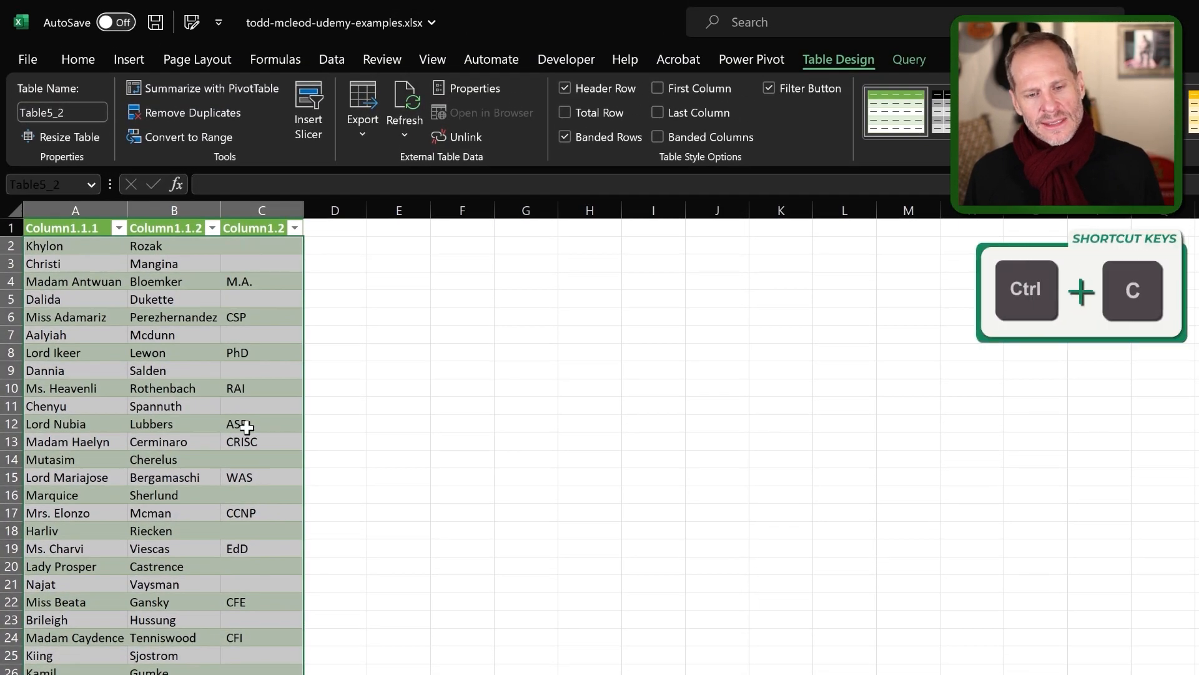
click(523, 627)
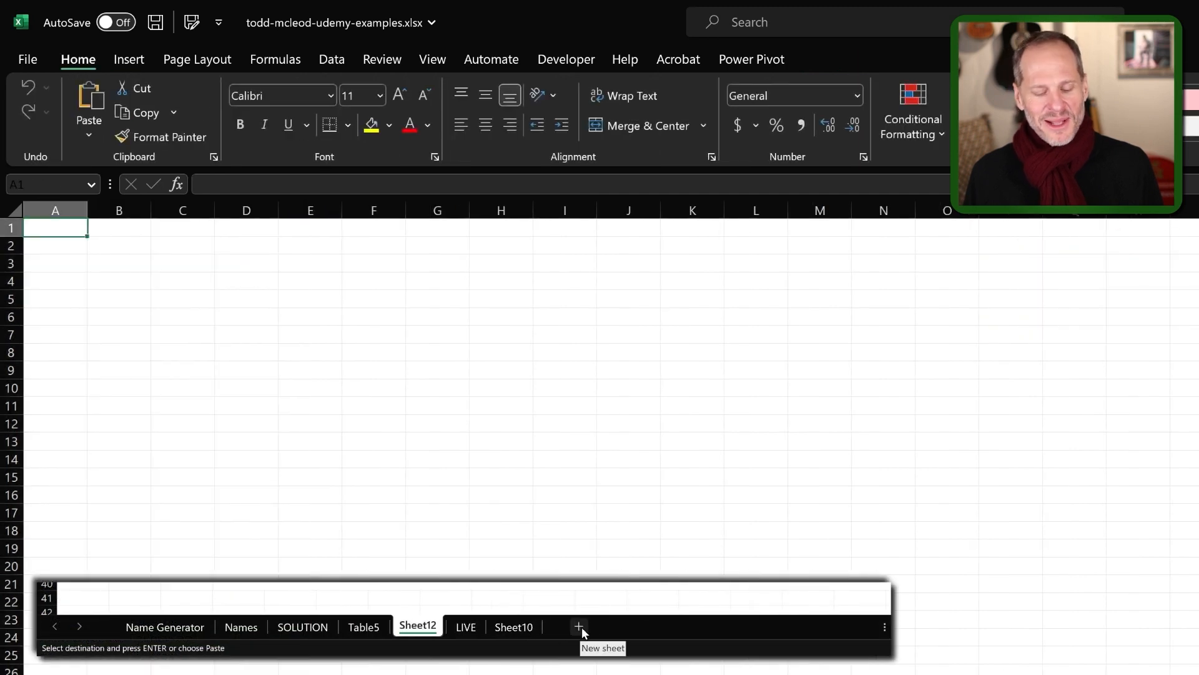
Paste the copied names as values into A1 and autofit column A.
click(89, 135)
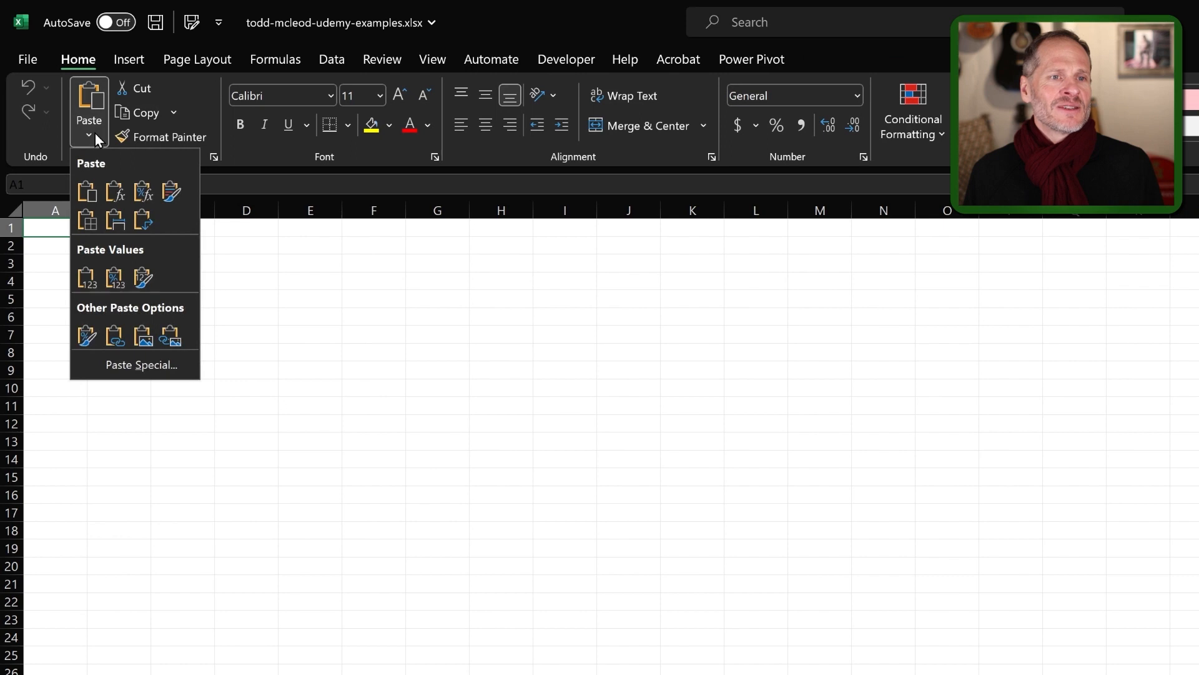
click(87, 277)
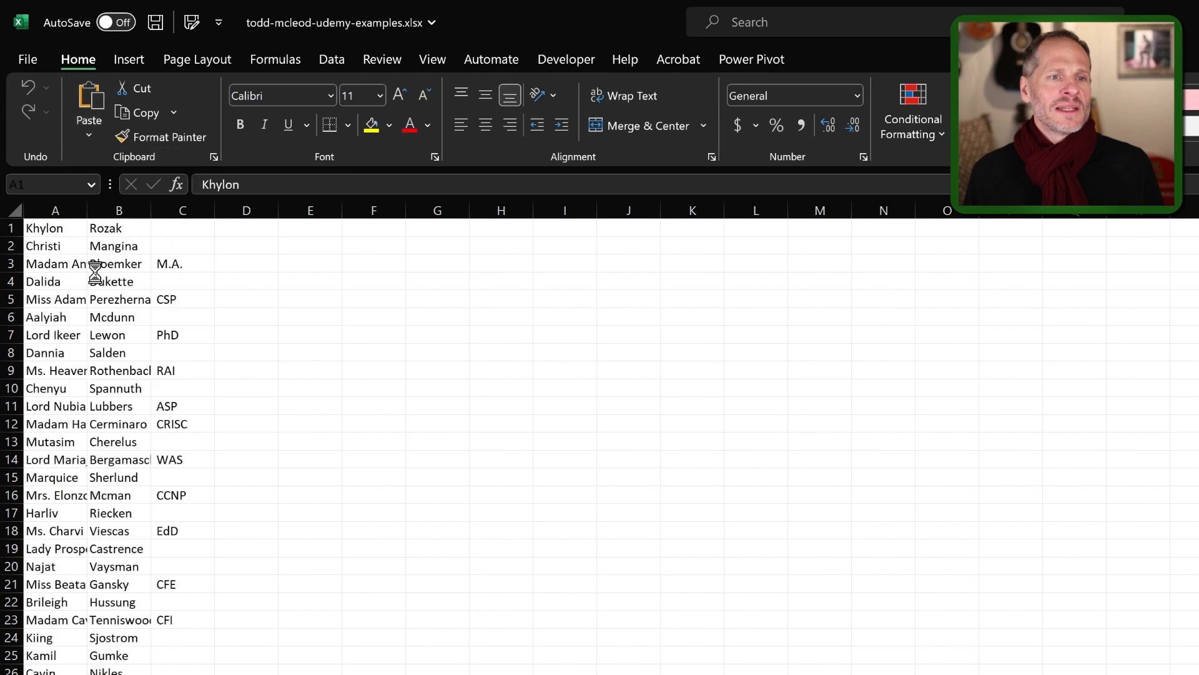
double_click(88, 210)
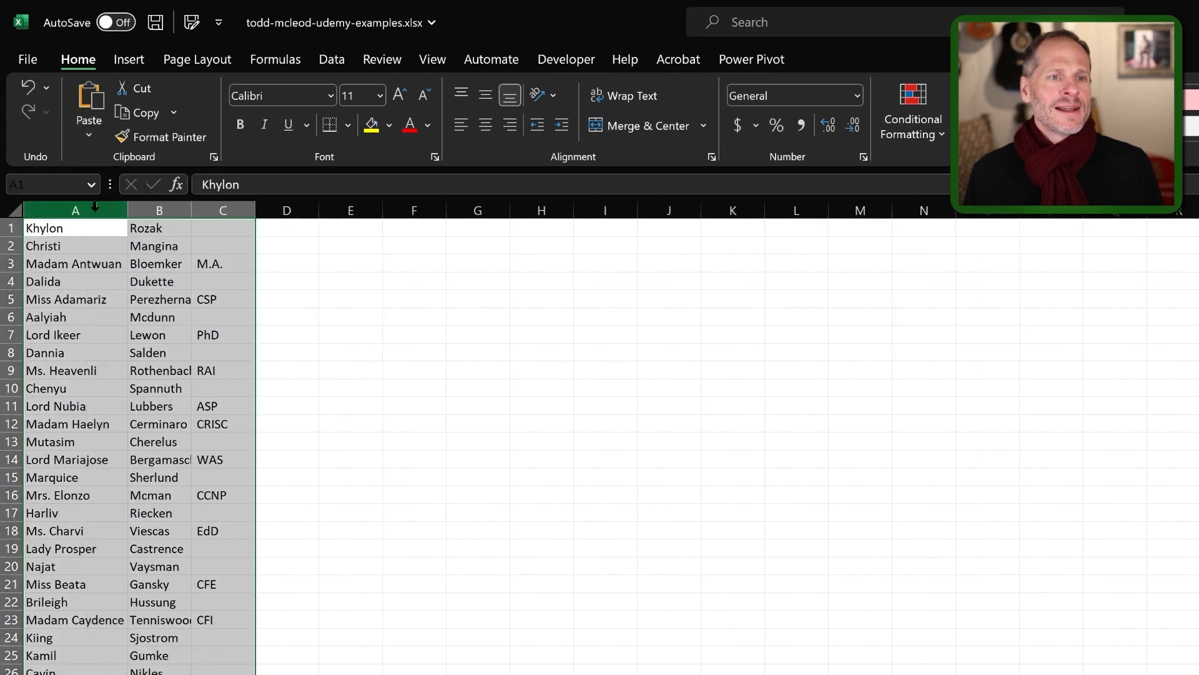
Insert eight blank columns at B:I, pushing last names and credentials to J–K.
click(157, 208)
drag(156, 211, 616, 259)
right_click(385, 364)
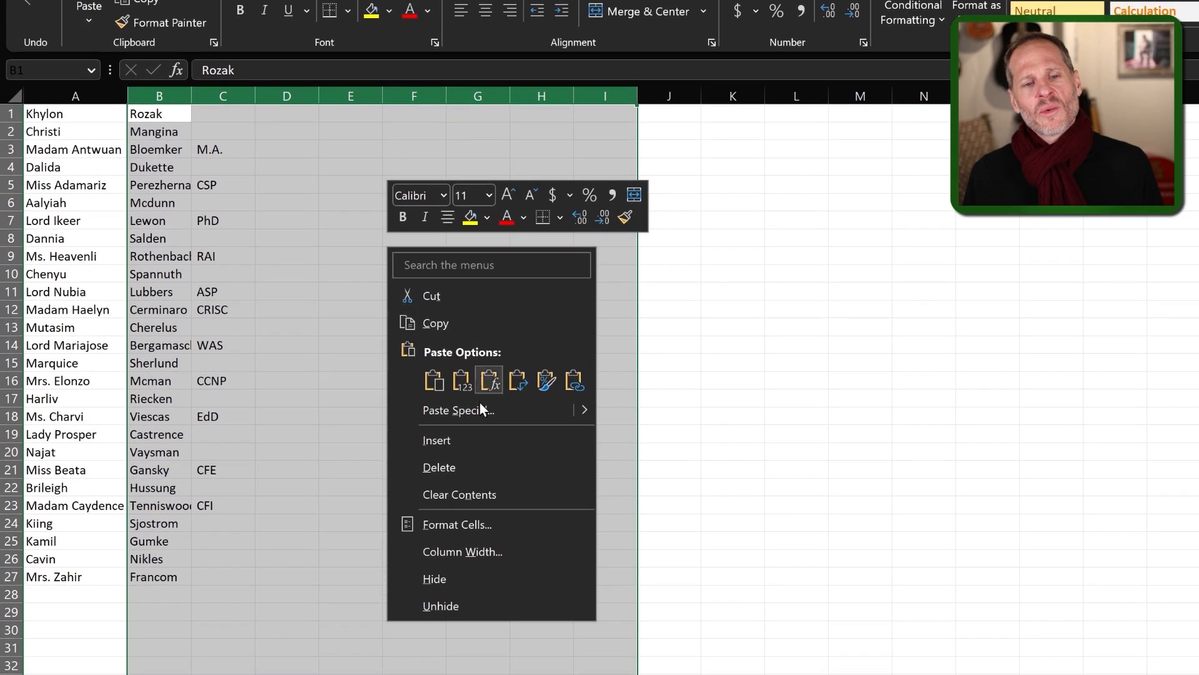
click(478, 438)
click(361, 393)
drag(93, 115, 117, 578)
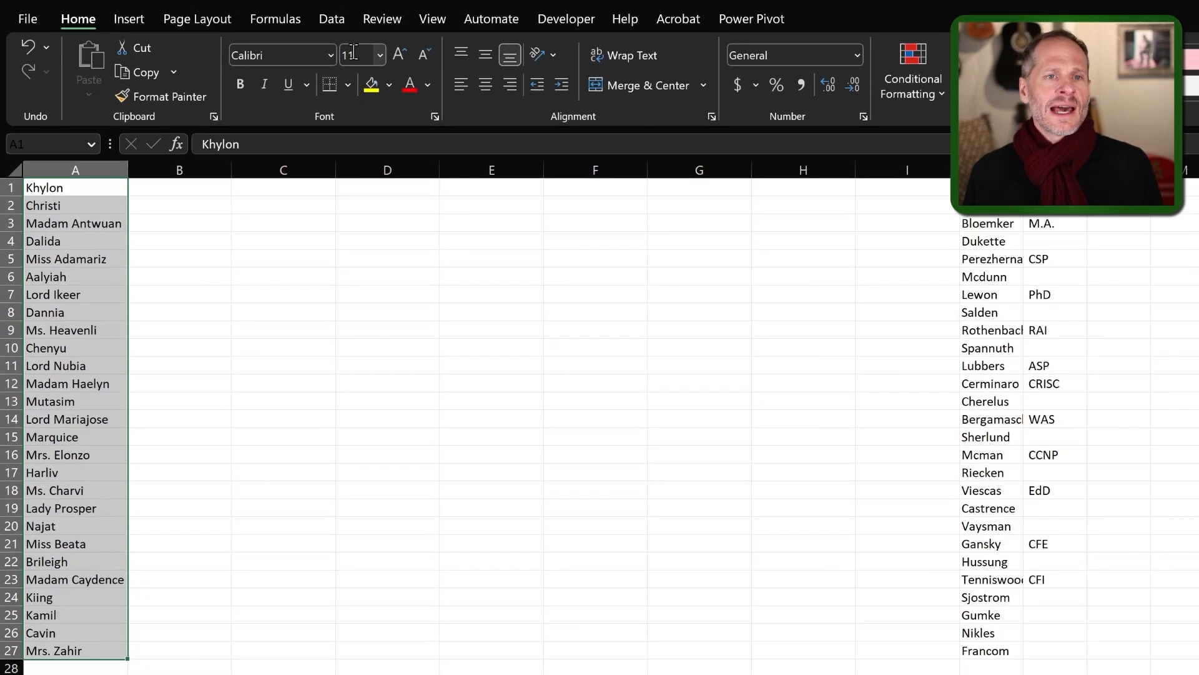
click(332, 54)
Split A1:A27 at spaces with Text to Columns, leaving titles like Madam in A and first names in B.
click(842, 128)
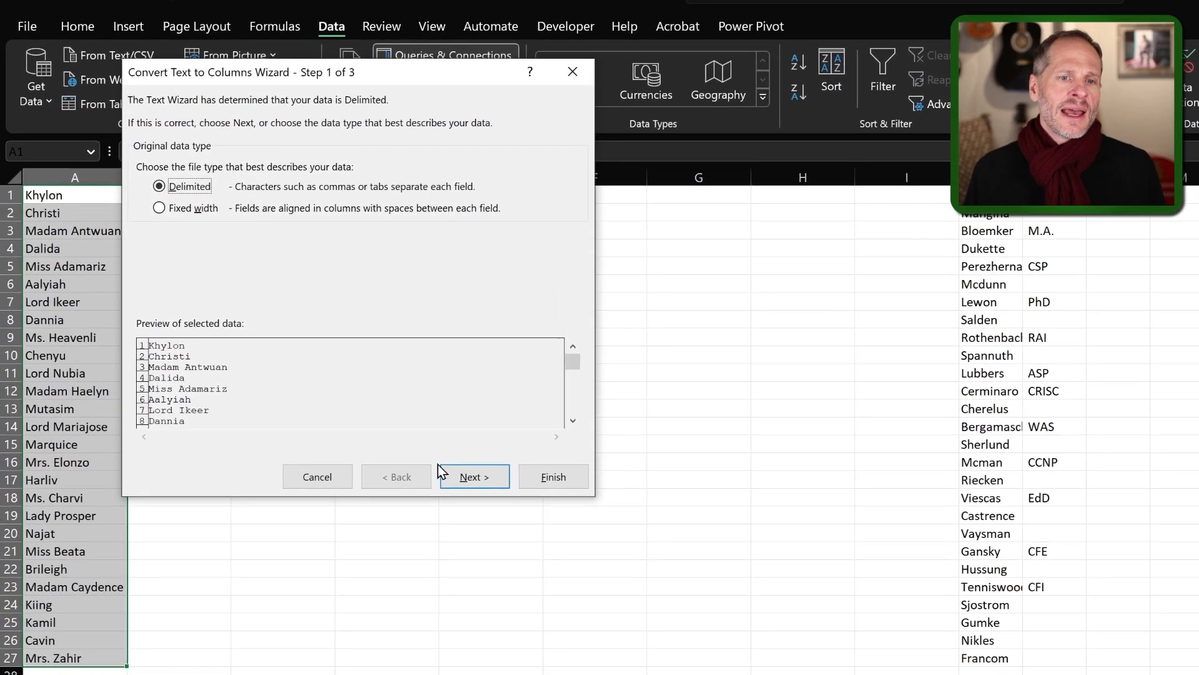
click(475, 477)
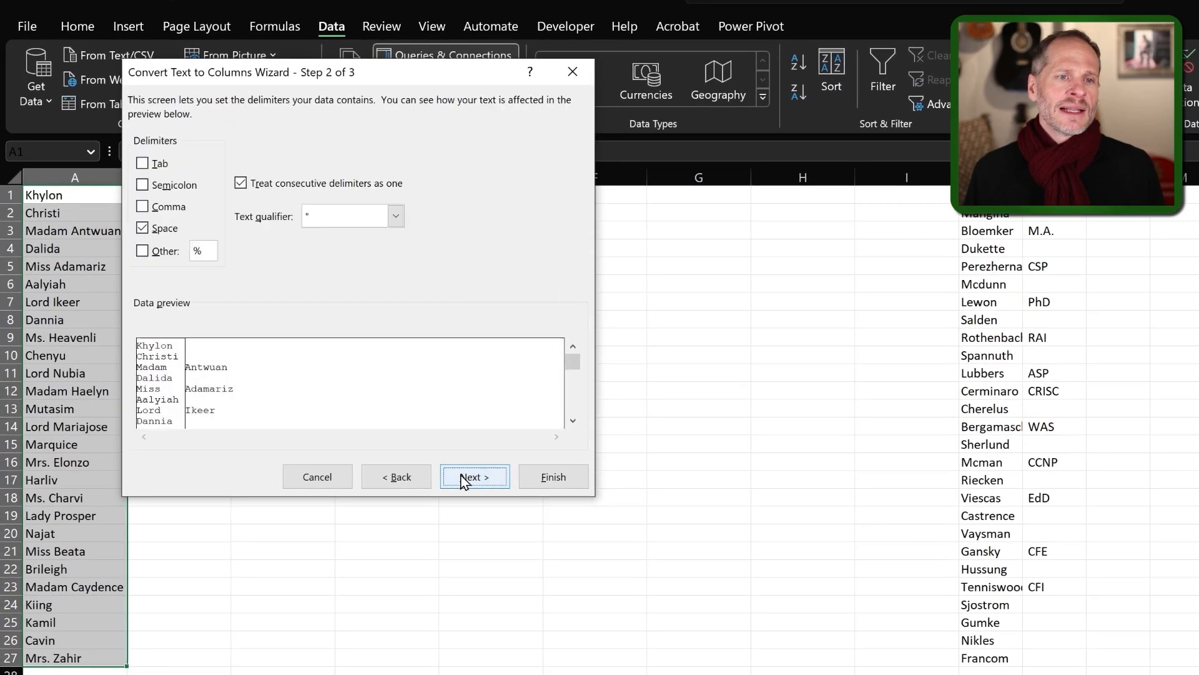
drag(369, 77, 508, 125)
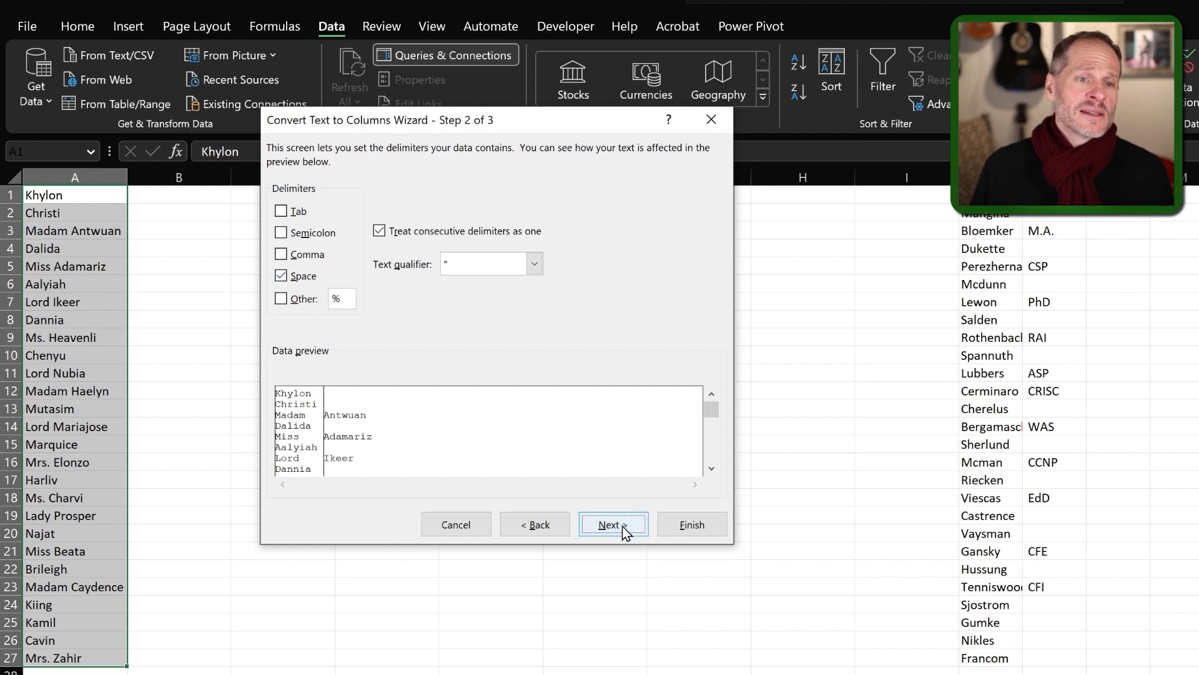
click(691, 526)
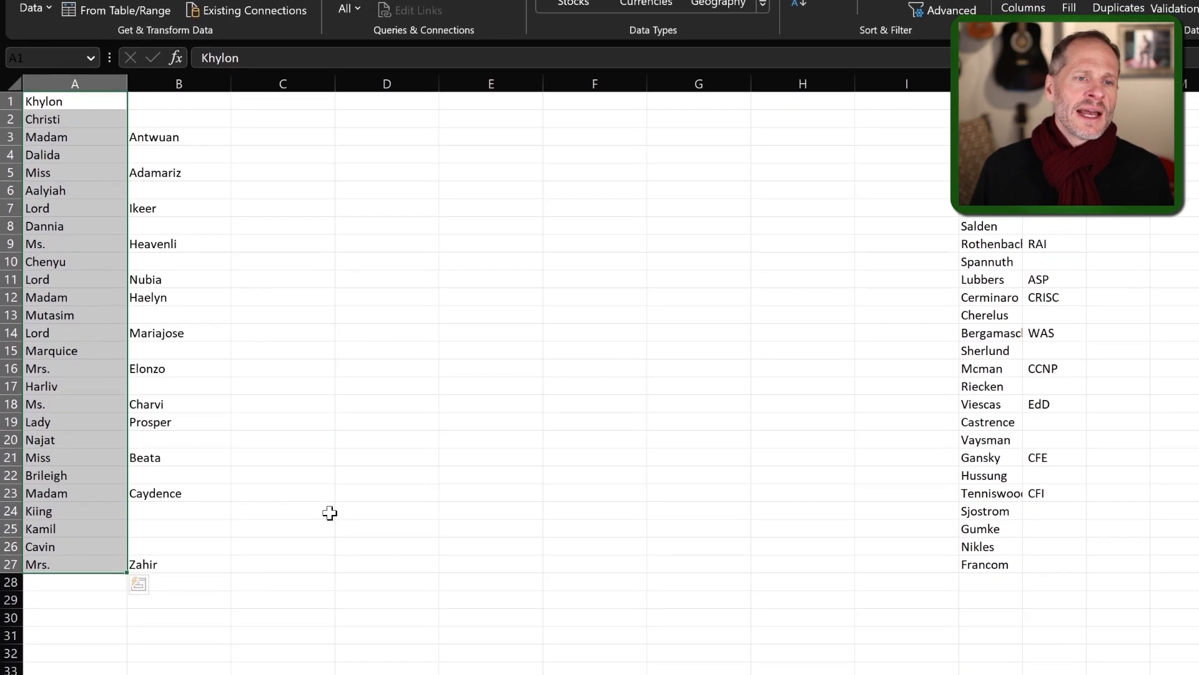
click(192, 458)
click(154, 498)
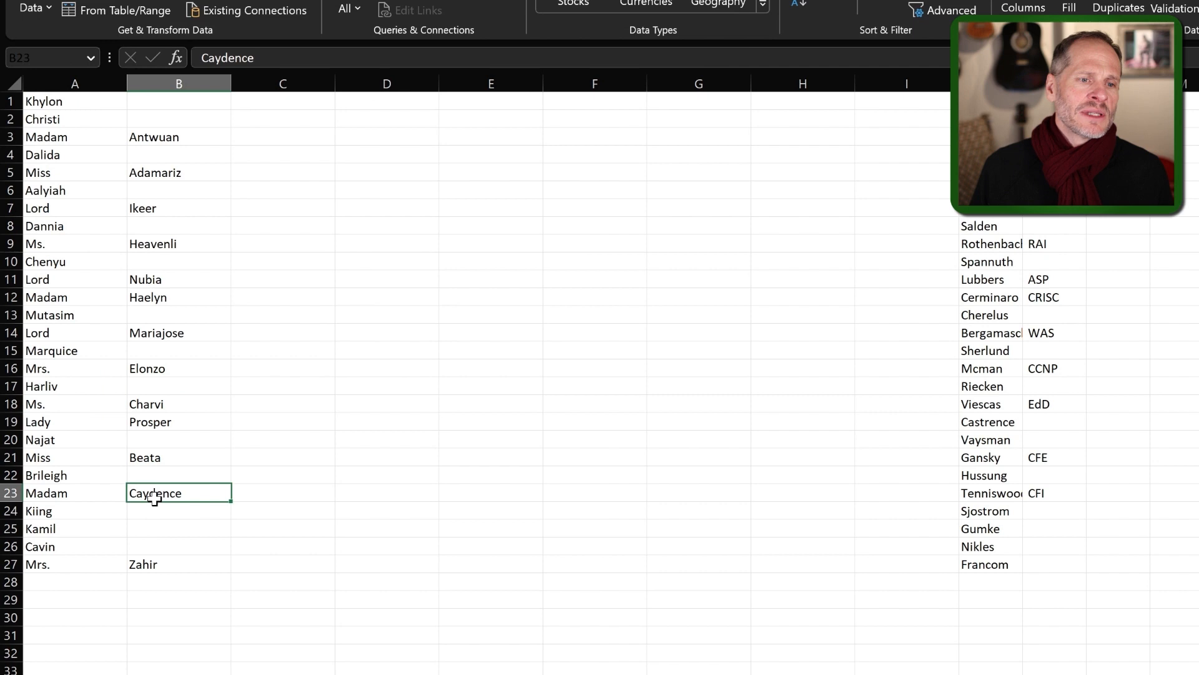
click(88, 498)
click(67, 568)
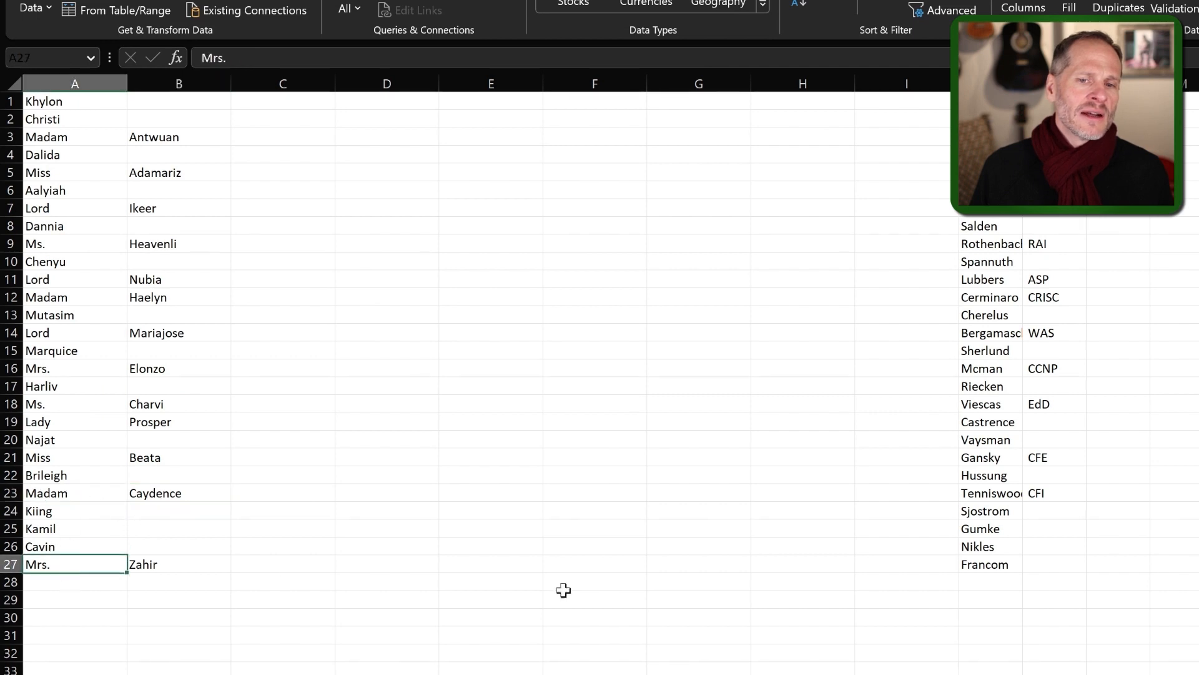
drag(1050, 565, 34, 100)
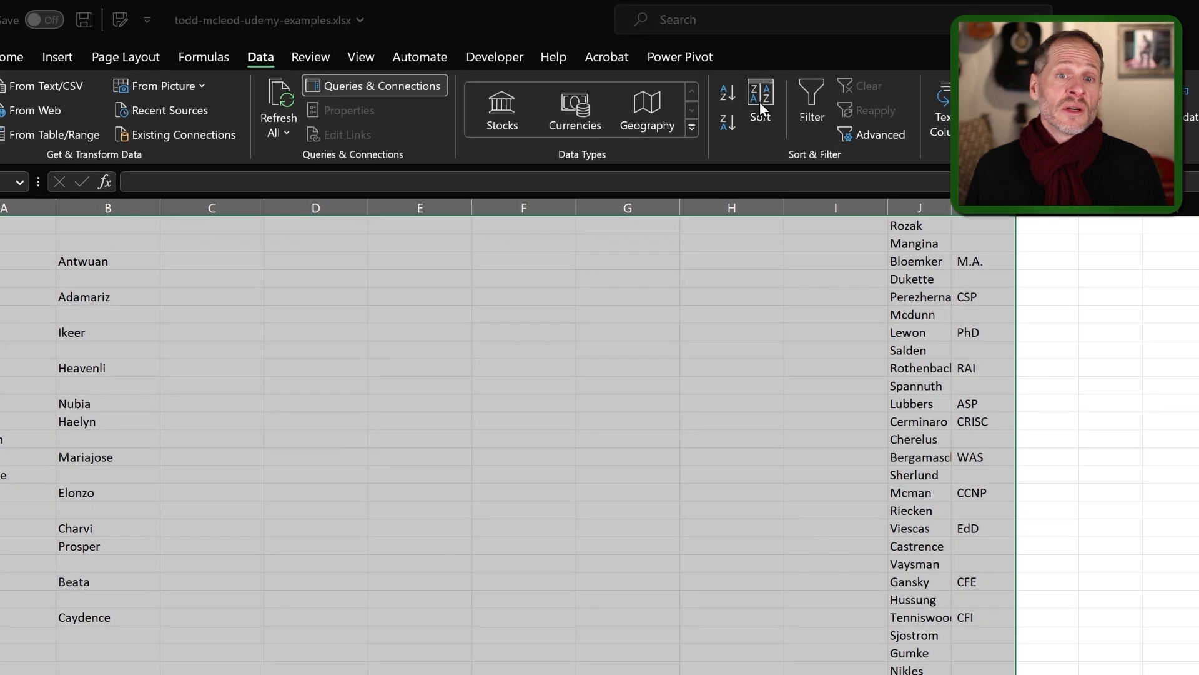
Sort A1:K27 by column B in Z to A order so titled rows come first.
click(760, 101)
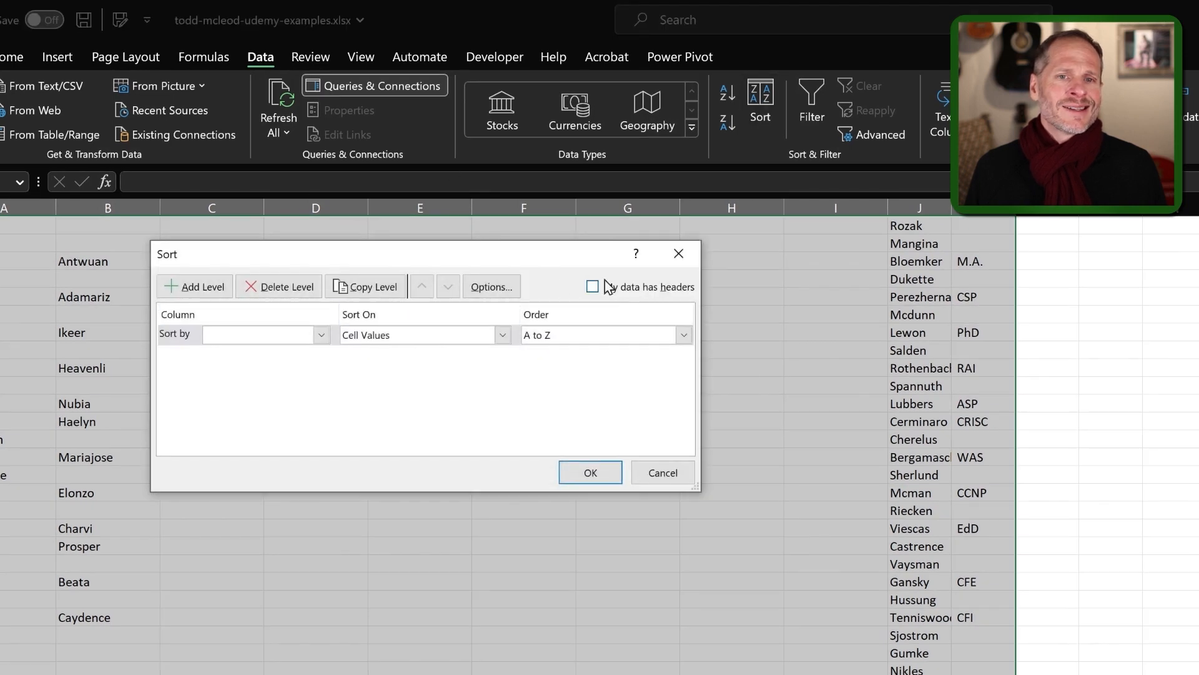
click(322, 338)
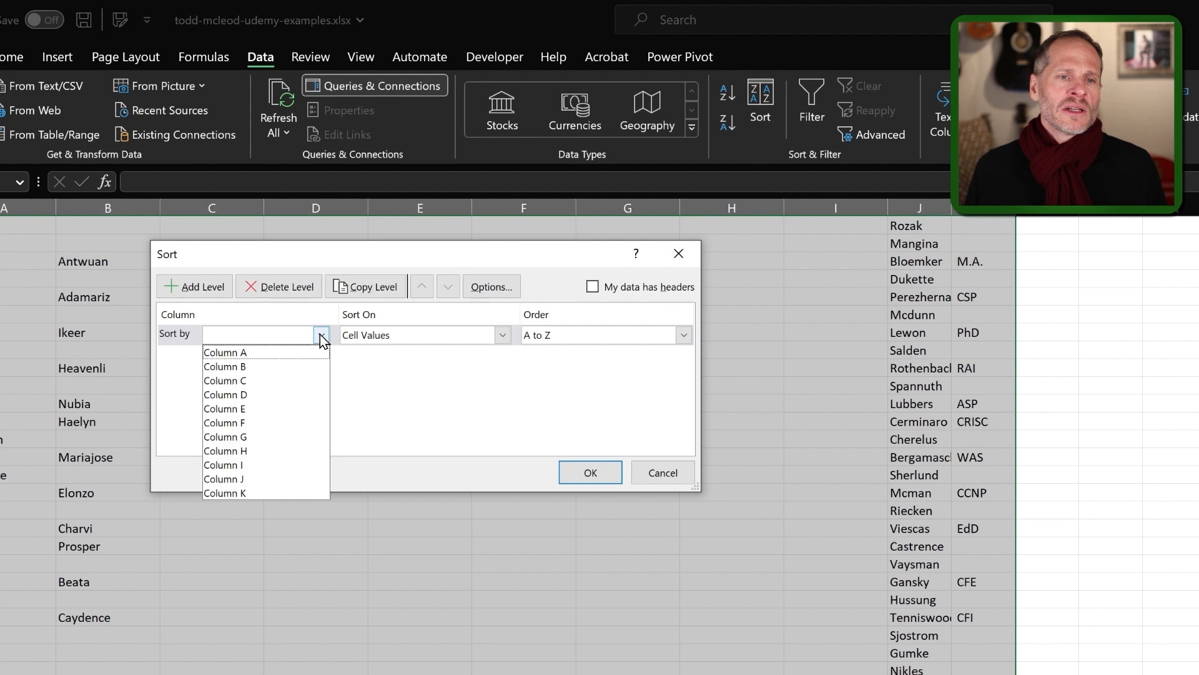
click(295, 366)
click(592, 334)
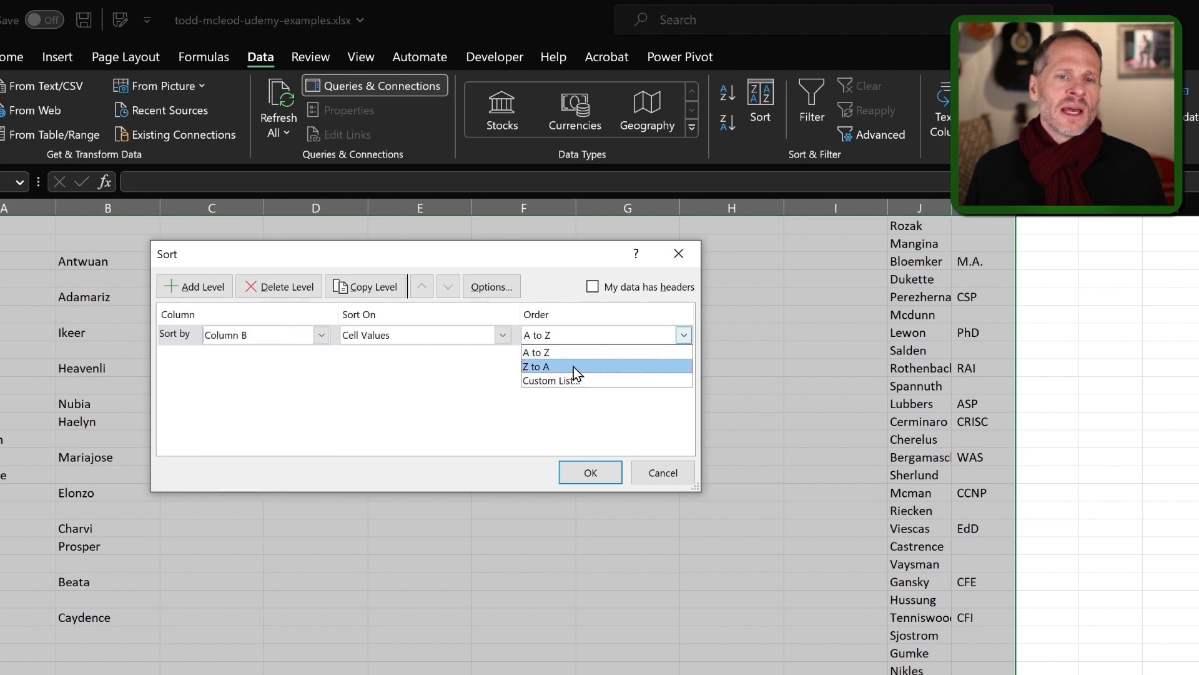
click(573, 366)
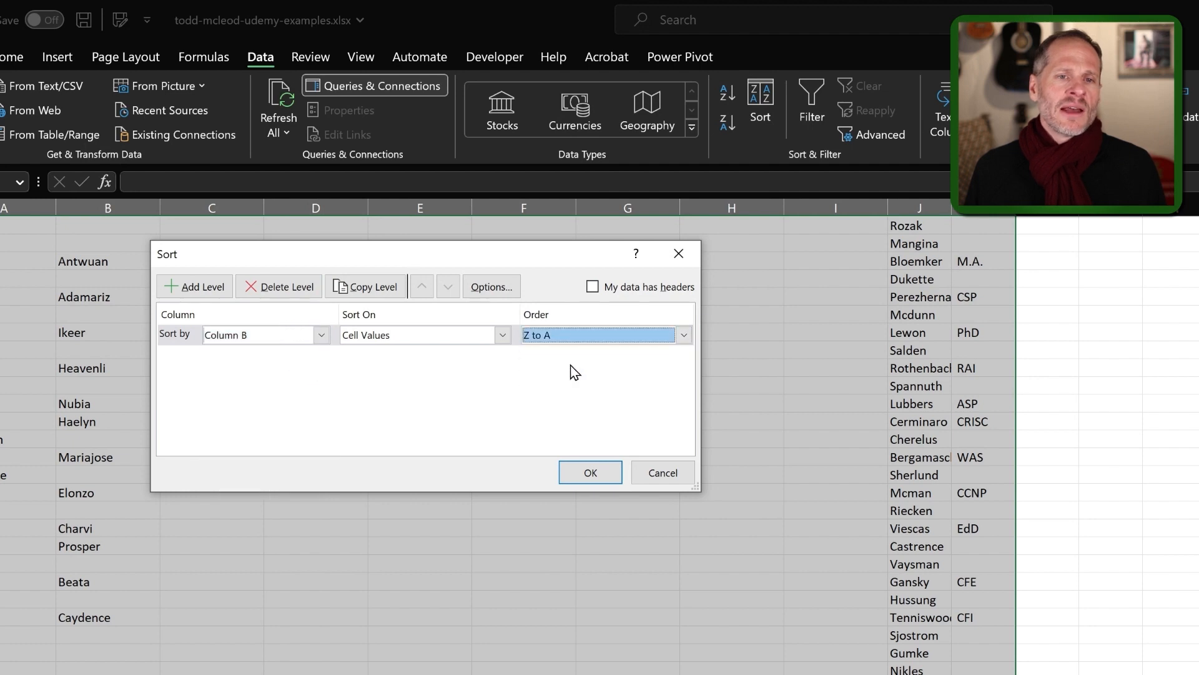
Move the untitled first names in A14:A27 over into column B.
click(590, 473)
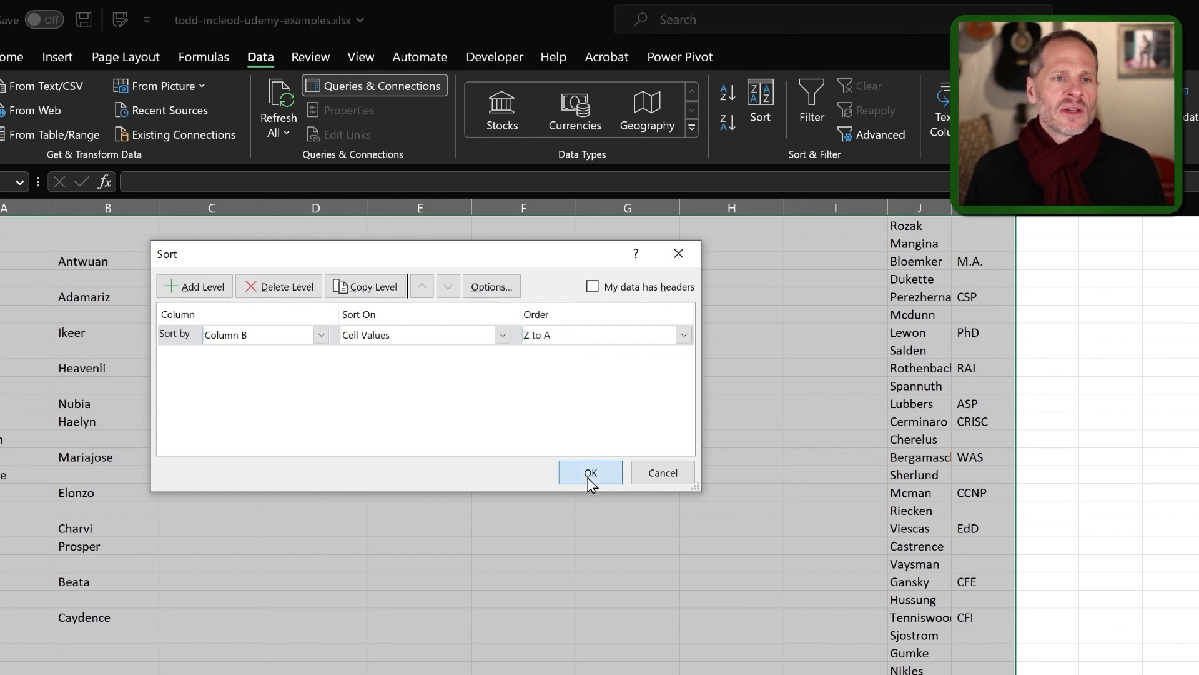
drag(129, 433, 54, 228)
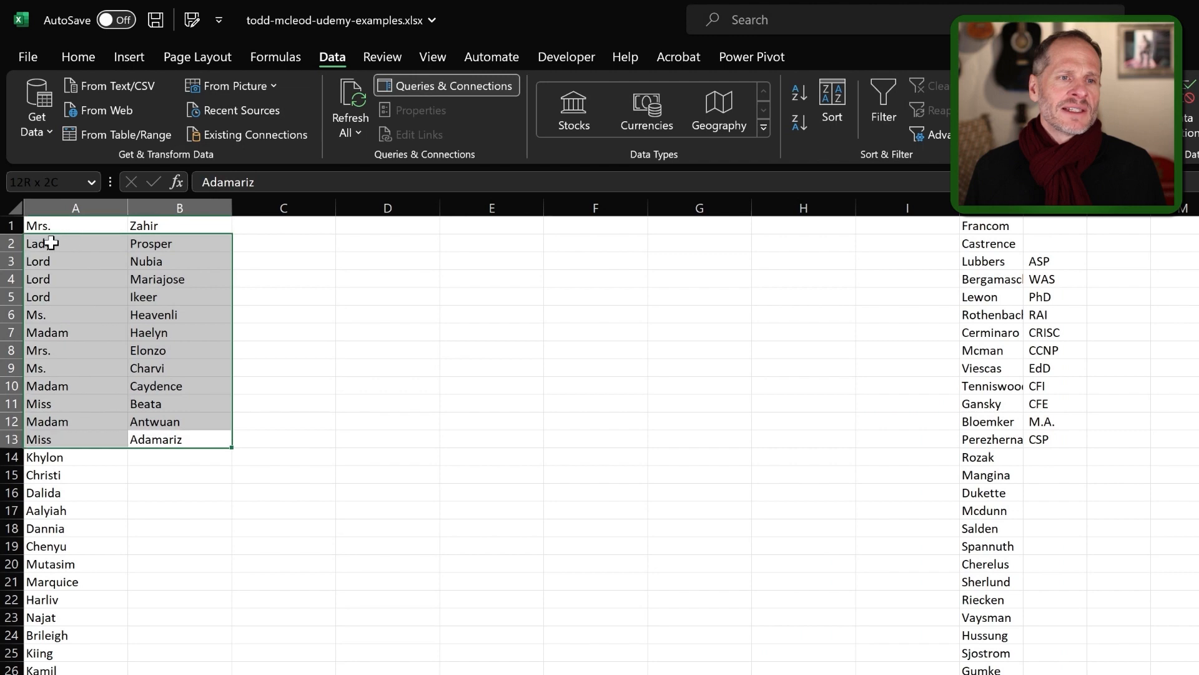
drag(70, 458, 61, 672)
drag(61, 570, 59, 587)
drag(129, 452, 193, 451)
Delete the empty columns C through I so last names land in C and credentials in D.
click(340, 531)
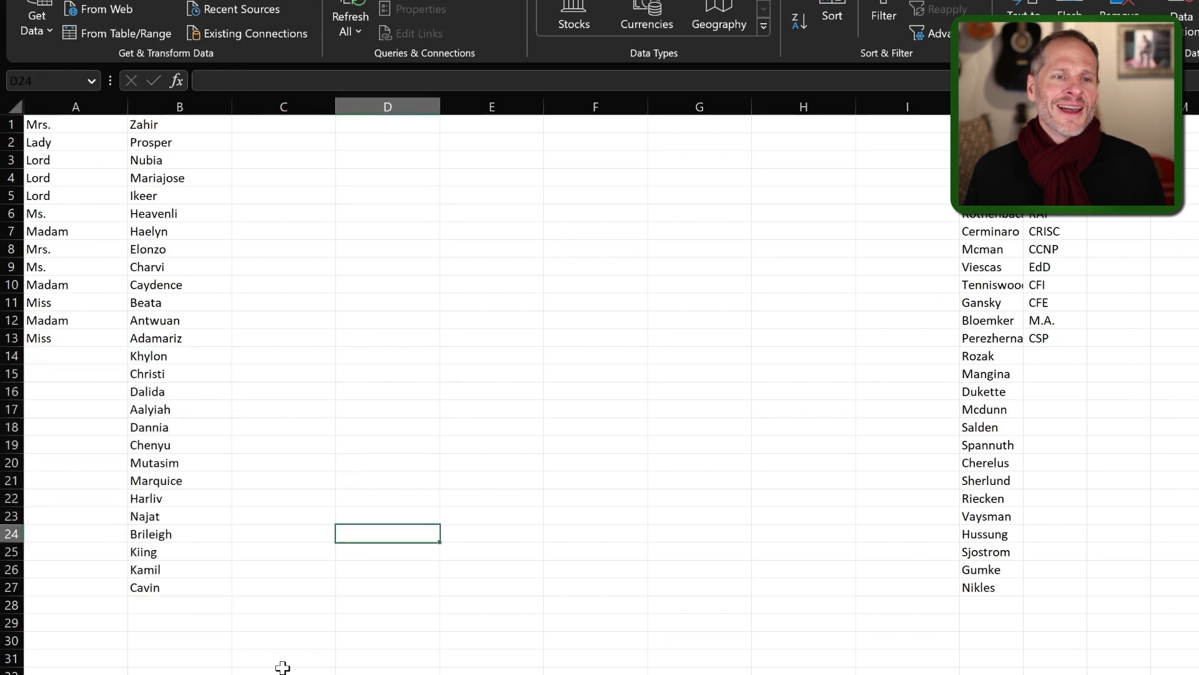
drag(281, 106, 902, 118)
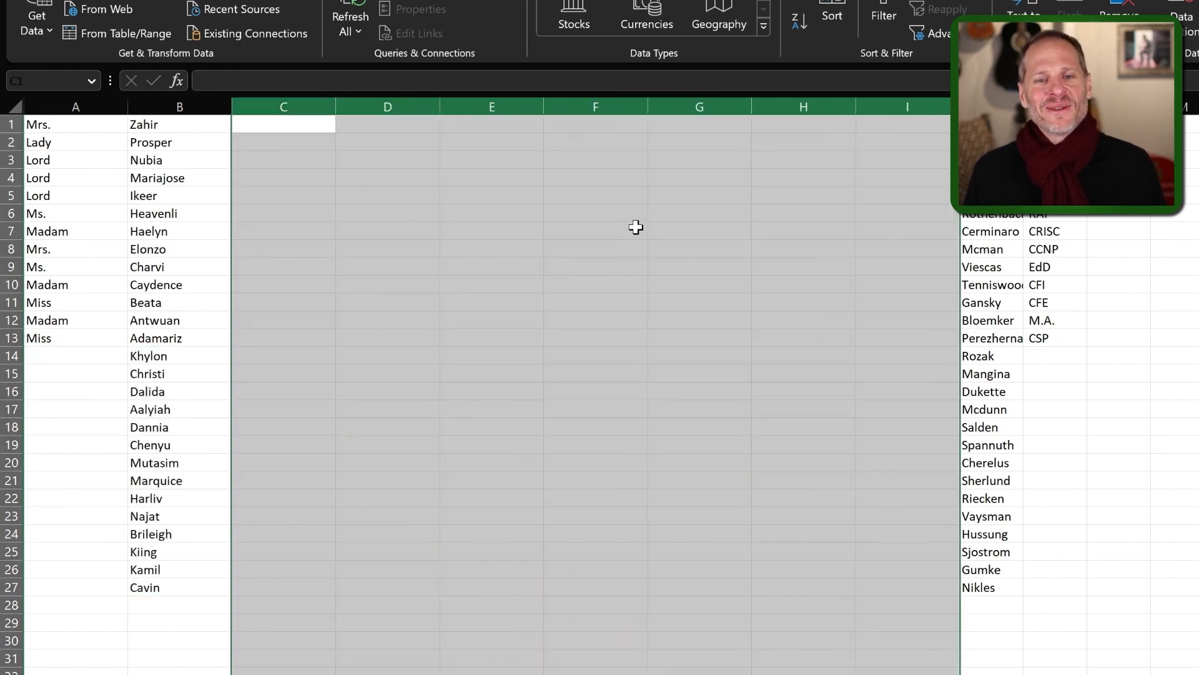
right_click(427, 250)
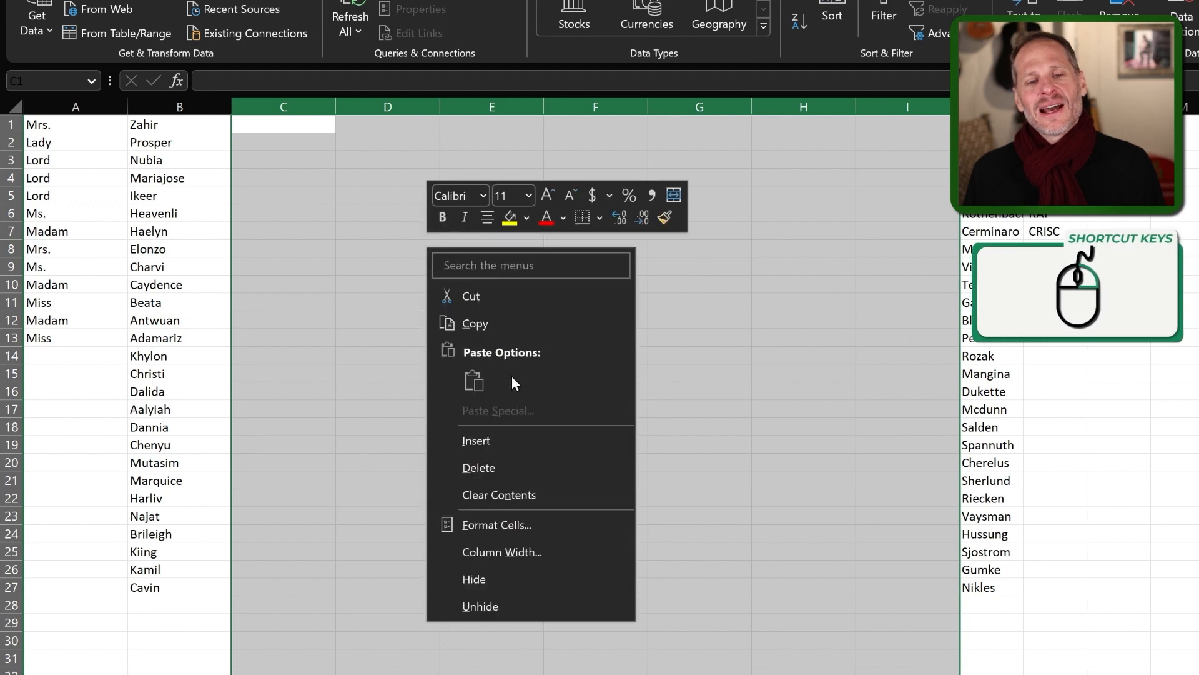
click(511, 474)
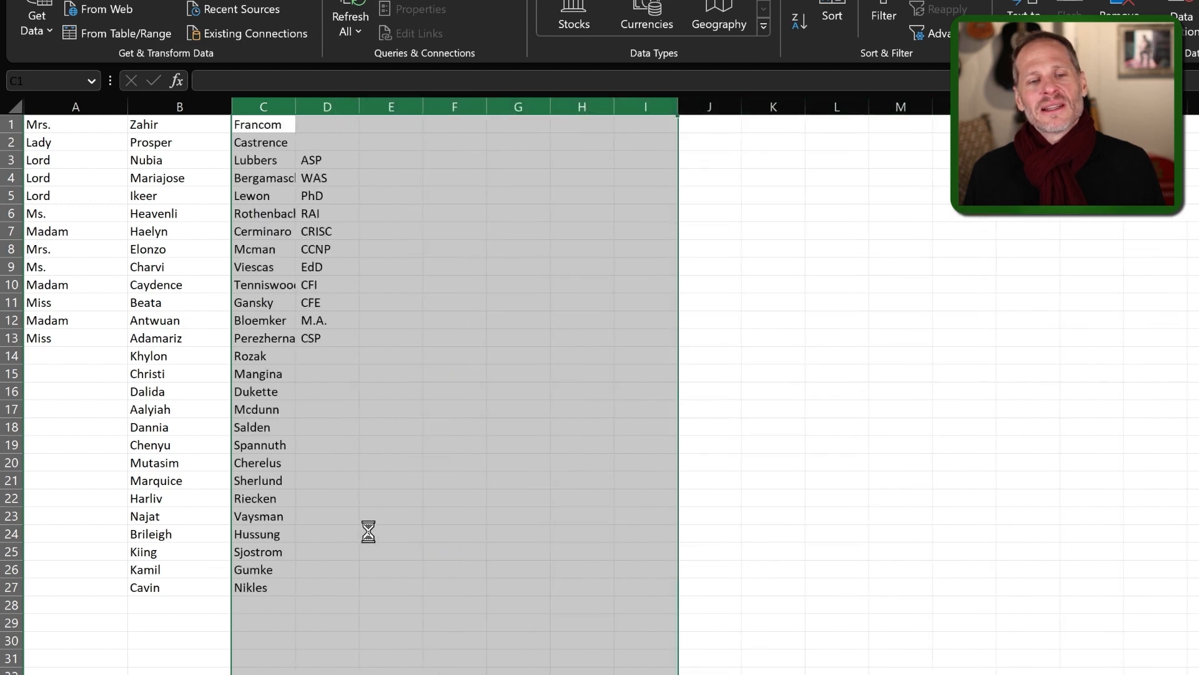
Autofit column C to the longest last name and review the title, first name, last name and credential columns.
click(366, 533)
drag(338, 568, 75, 102)
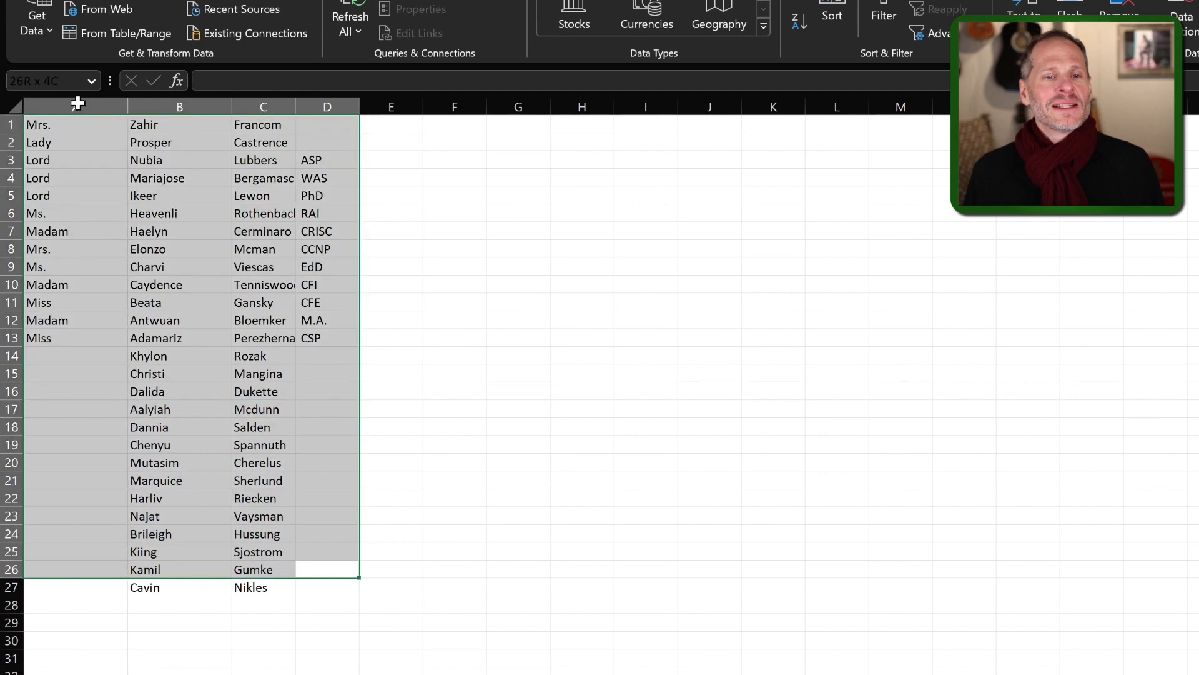
click(493, 656)
drag(341, 584, 48, 94)
click(67, 178)
click(112, 162)
click(219, 163)
click(269, 161)
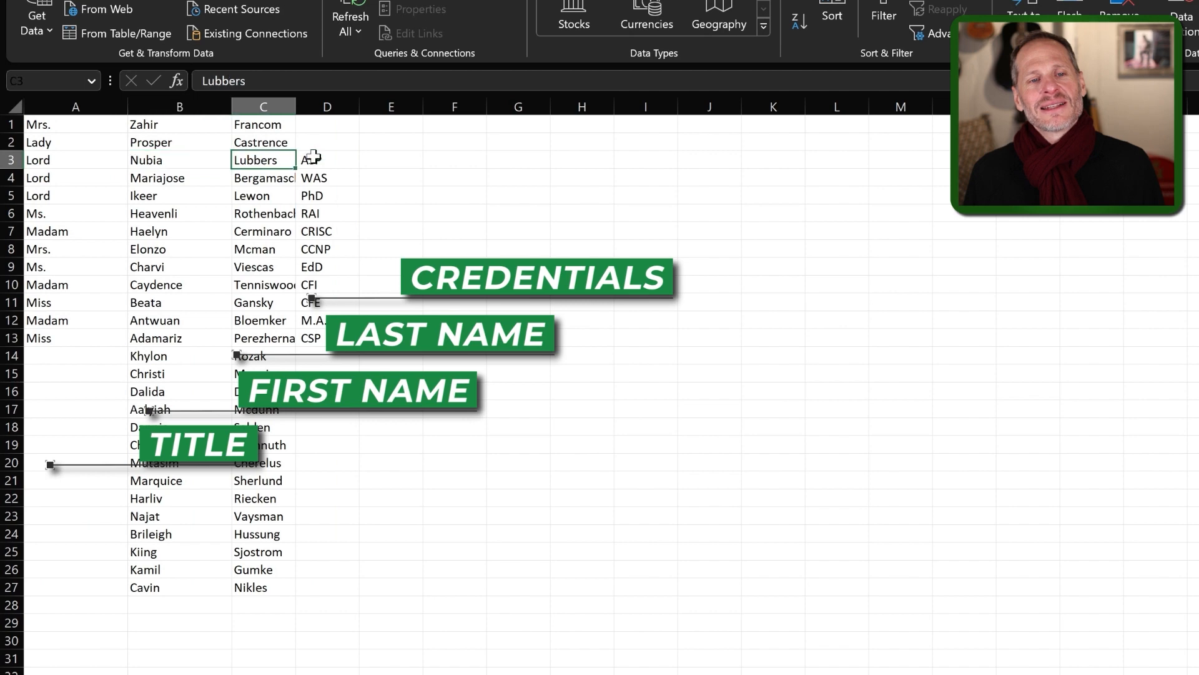
double_click(299, 100)
click(376, 181)
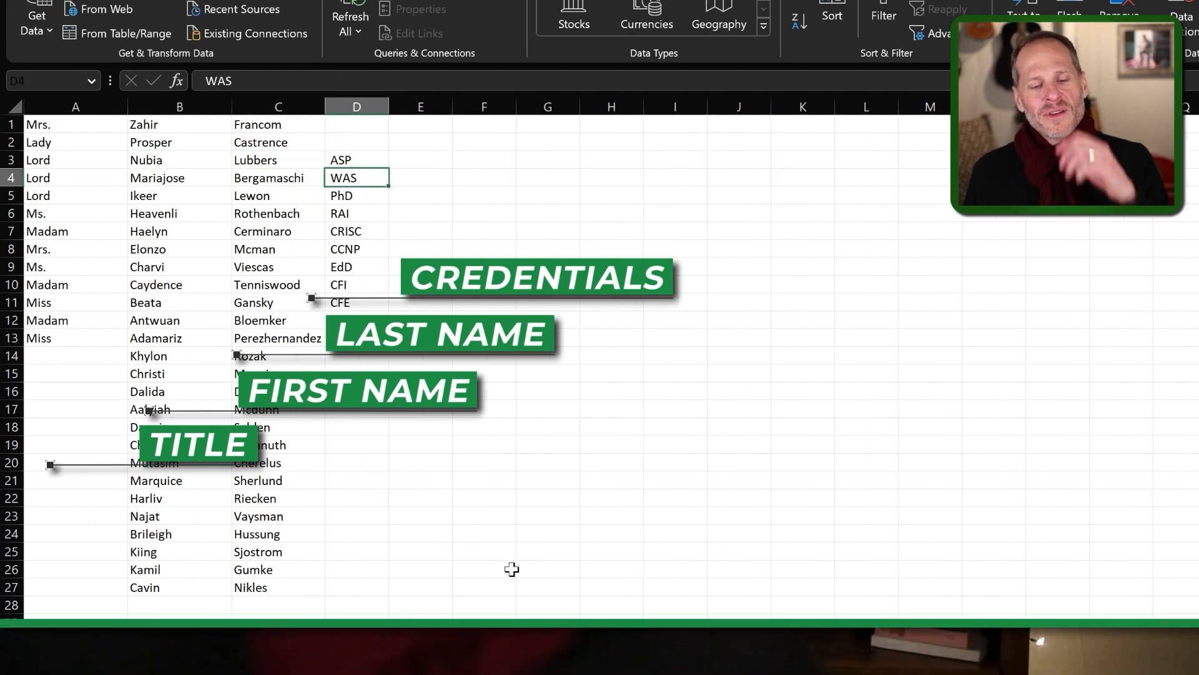